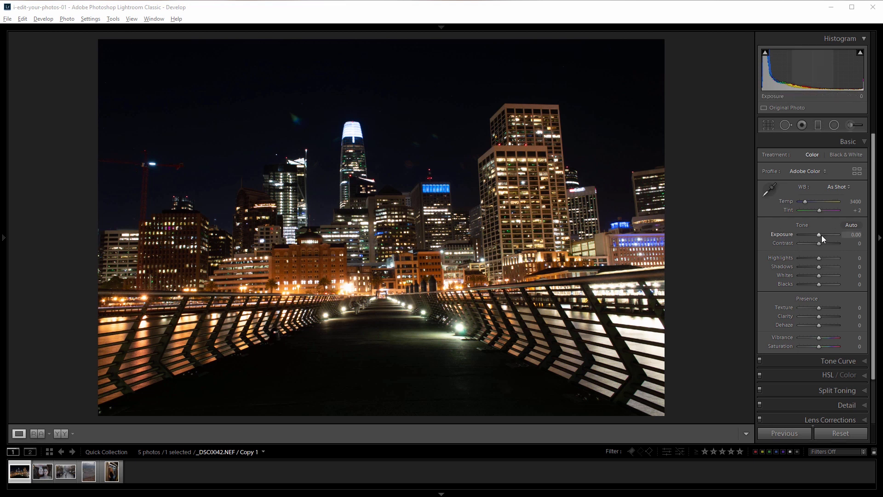
Step: Raise the exposure to +4.05 and straighten the photo to about 1.50 using a reference line drawn across the walkway
left_click_drag(819, 235, 835, 235)
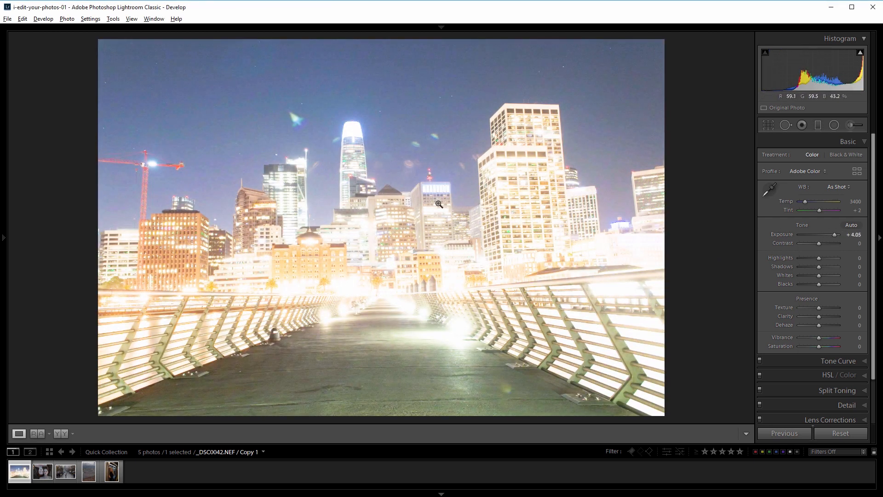
left_click(770, 129)
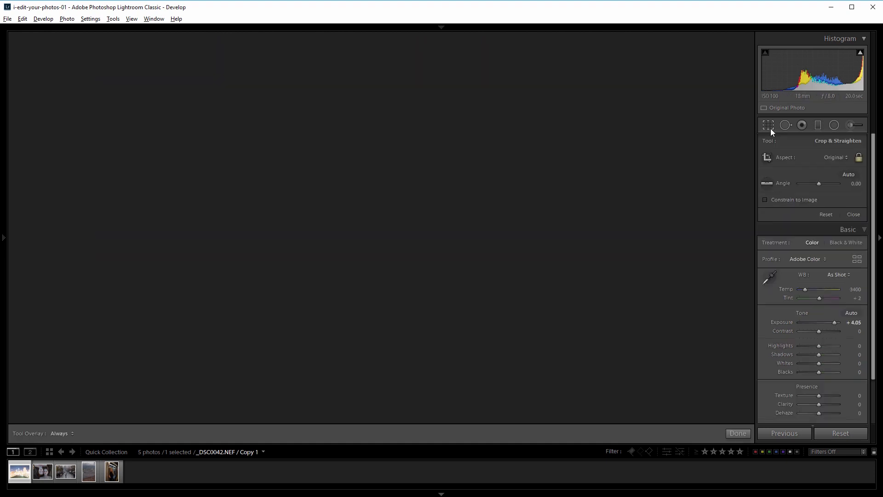
left_click(770, 184)
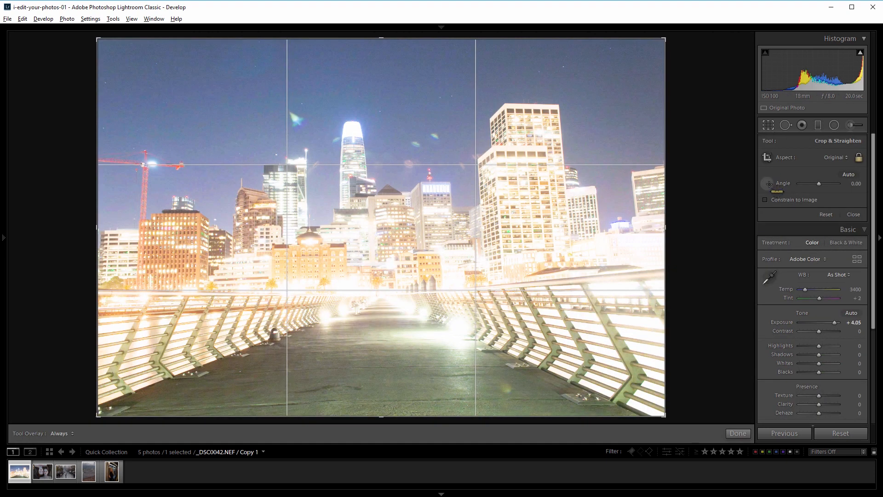
left_click_drag(261, 371, 535, 363)
key("Return")
Step: Reset the photo's exposure to 0
left_click(853, 235)
type("0")
key("Return")
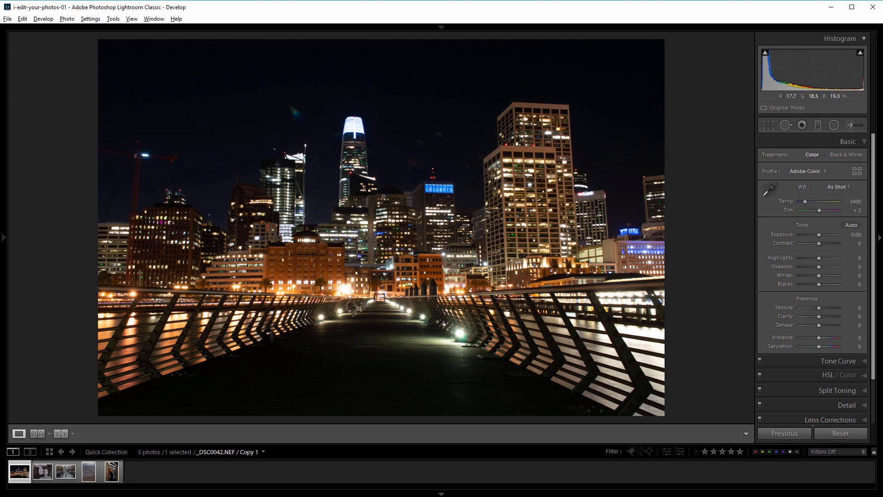
Step: Crop the photo to a vertical frame at the original aspect, centred on the tall lit tower and the walkway
left_click(768, 125)
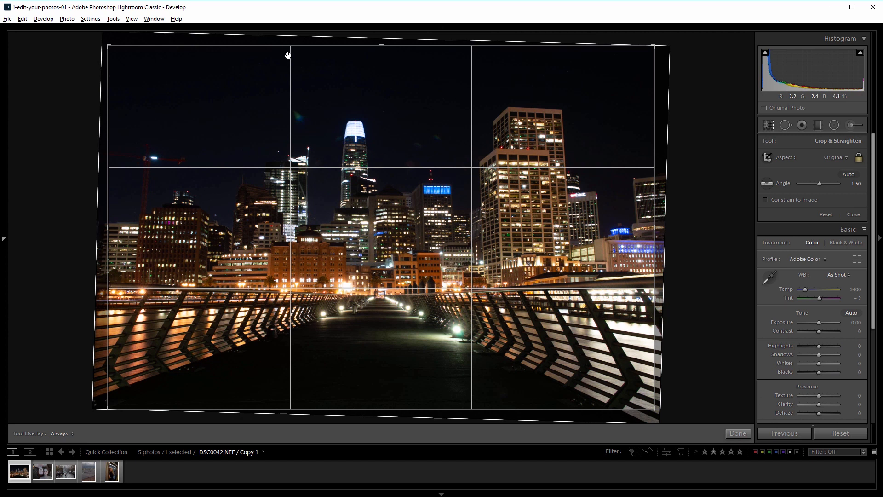
left_click_drag(108, 46, 257, 41)
left_click_drag(327, 214, 479, 215)
key("Return")
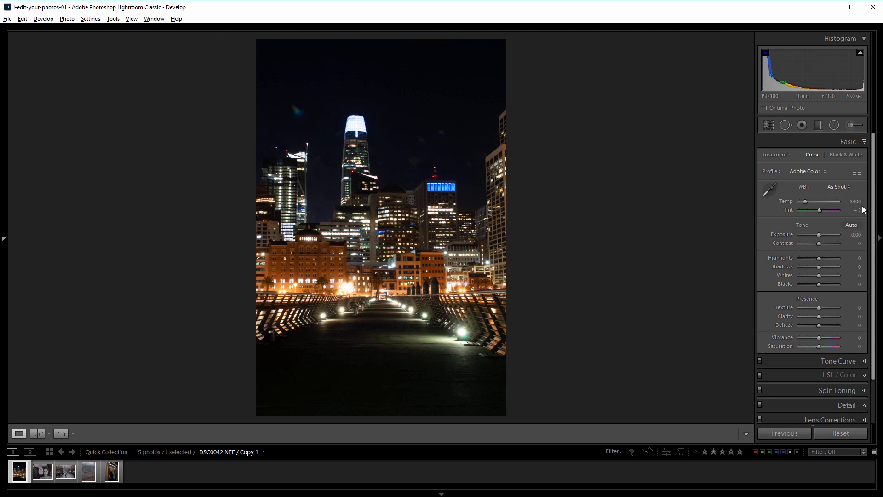
Step: Set the white balance temperature to 3191 and the tone to highlights -26, shadows +19, whites +48 and blacks -24
left_click_drag(806, 200, 805, 201)
left_click_drag(818, 257, 814, 258)
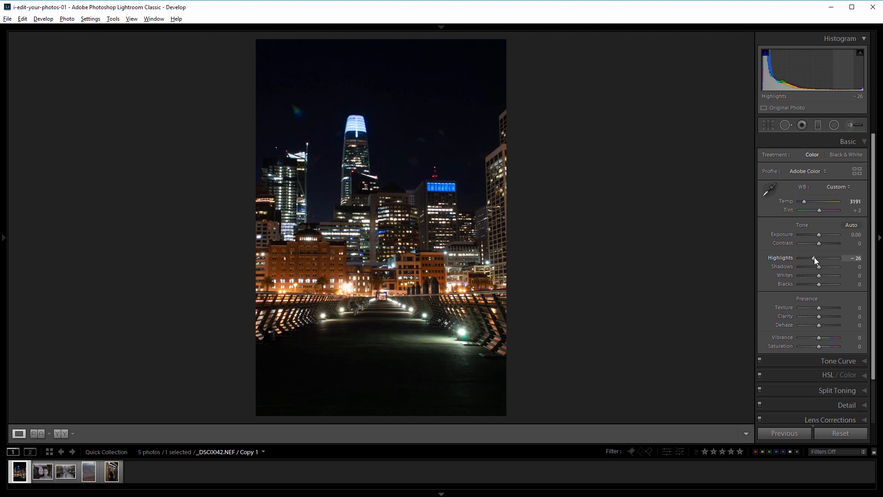
mouse_move(822, 267)
left_mouse_down()
mouse_move(835, 267)
mouse_move(822, 267)
left_mouse_up()
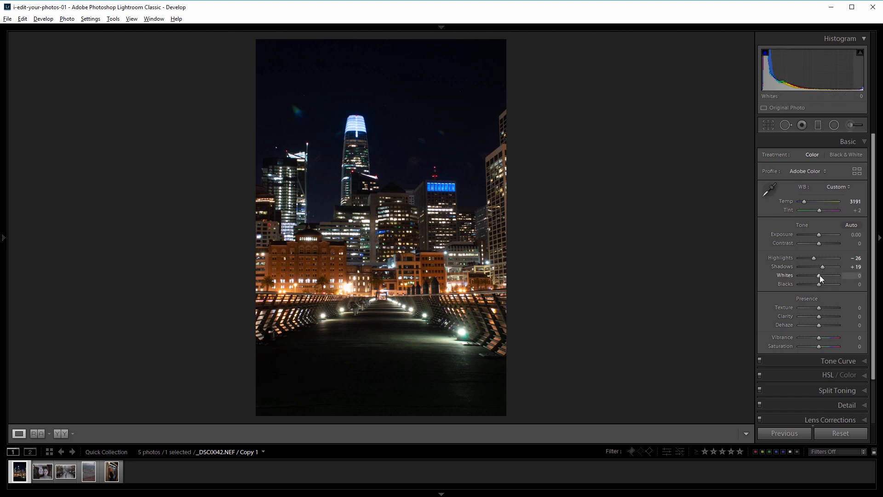
mouse_move(821, 275)
left_mouse_down()
mouse_move(838, 278)
mouse_move(822, 277)
left_mouse_up()
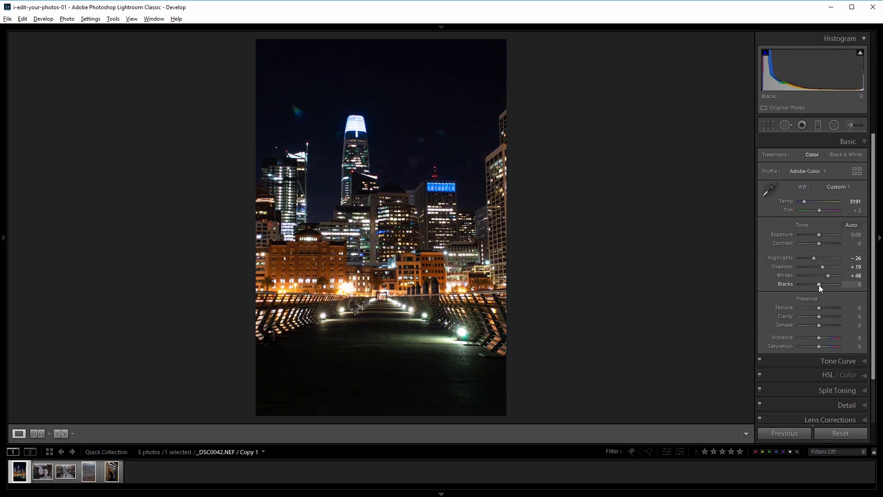
left_click_drag(817, 283, 815, 284)
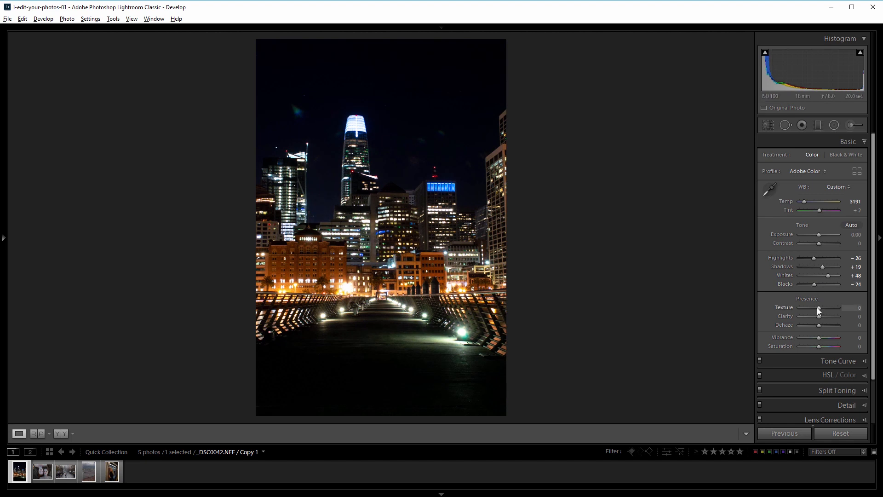
Step: Set the presence adjustments to texture +19, clarity +64, dehaze -33 and saturation -19
left_click_drag(818, 308, 822, 307)
left_click_drag(819, 317, 840, 317)
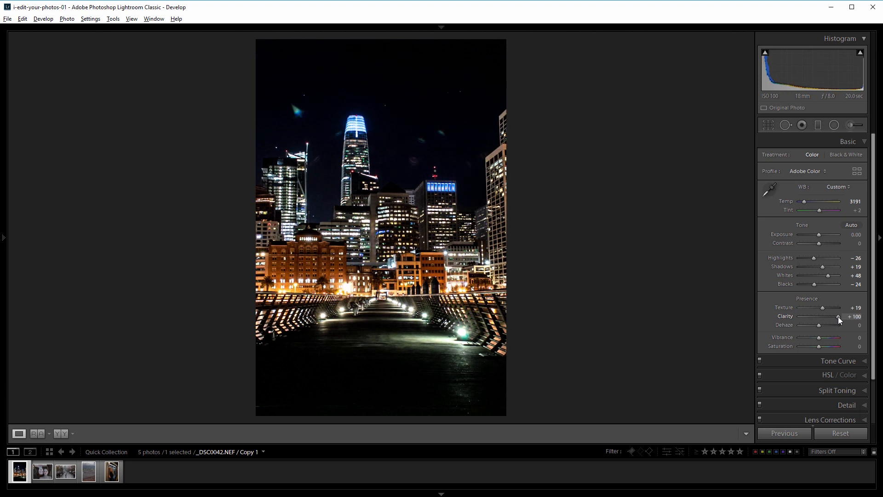
left_click_drag(831, 316, 830, 317)
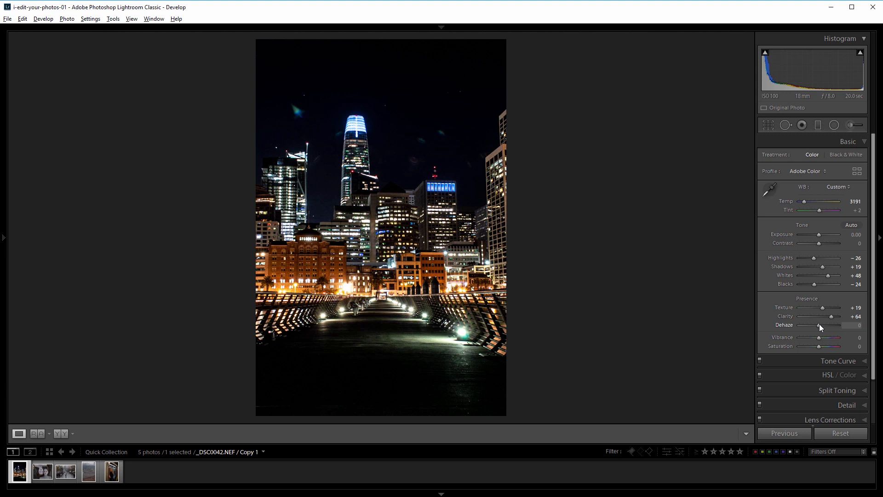
left_click_drag(819, 325, 810, 326)
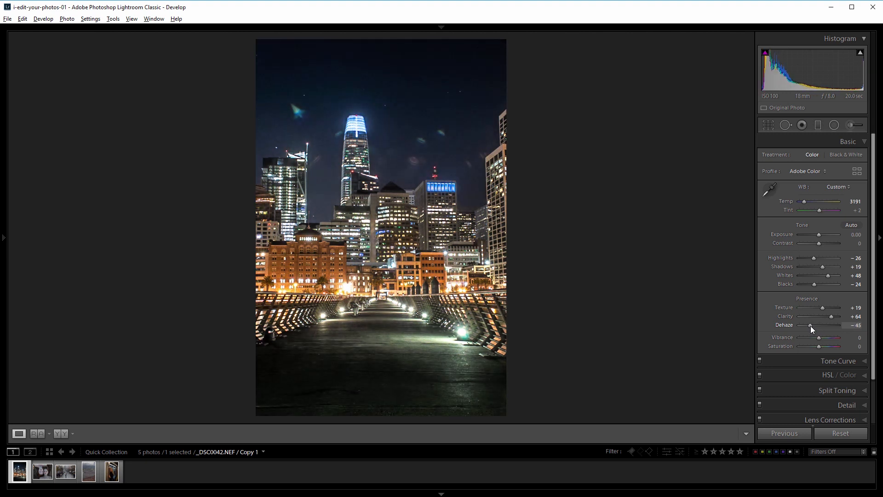
left_click_drag(810, 327, 808, 326)
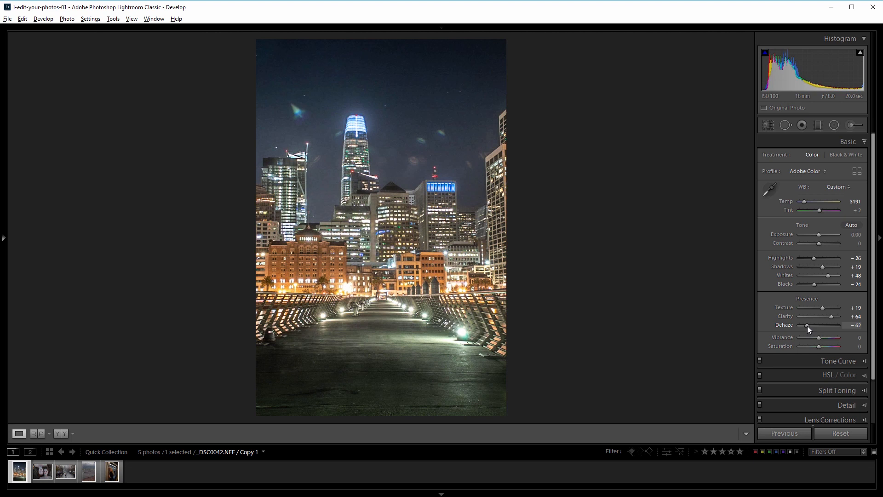
left_click_drag(808, 326, 812, 326)
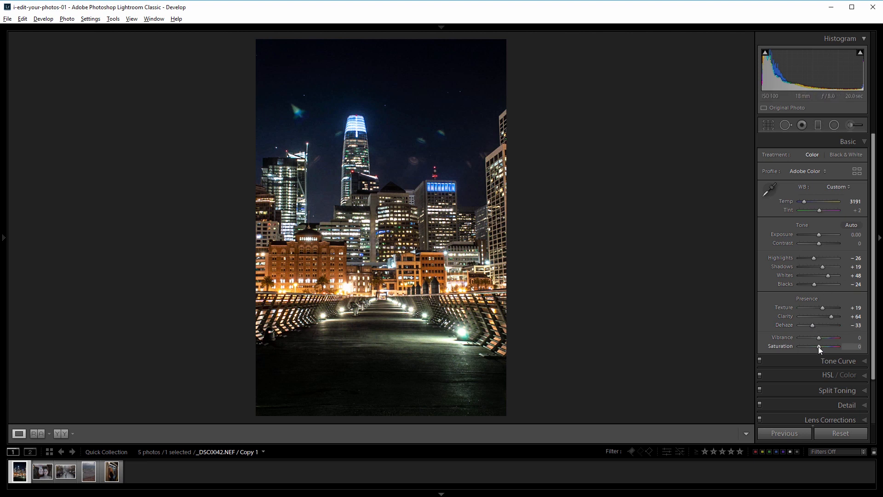
left_click_drag(819, 346, 816, 347)
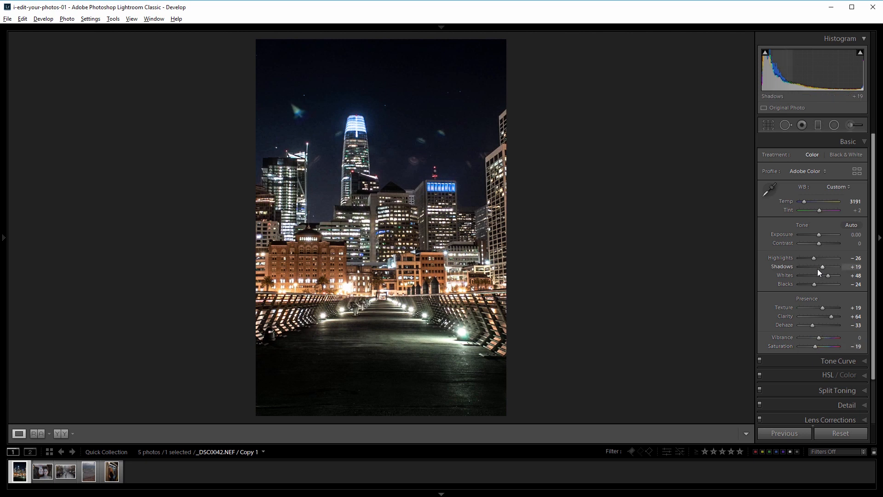
Step: Add a post-crop vignette with an amount of -14 and a feather of 100
scroll(824, 350, "down", 3)
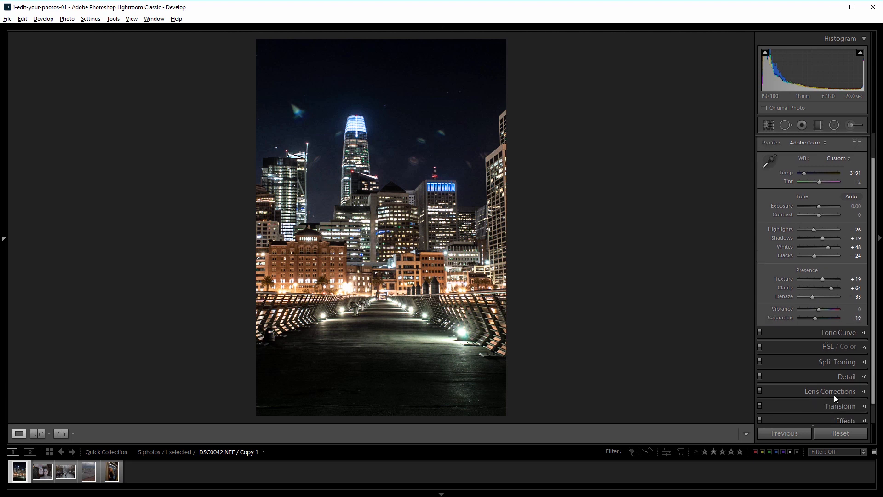
left_click(844, 420)
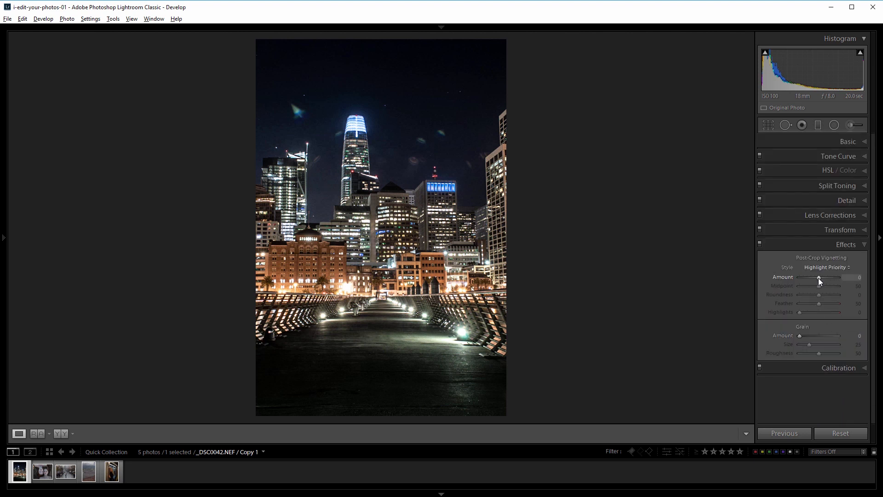
left_click_drag(818, 278, 816, 278)
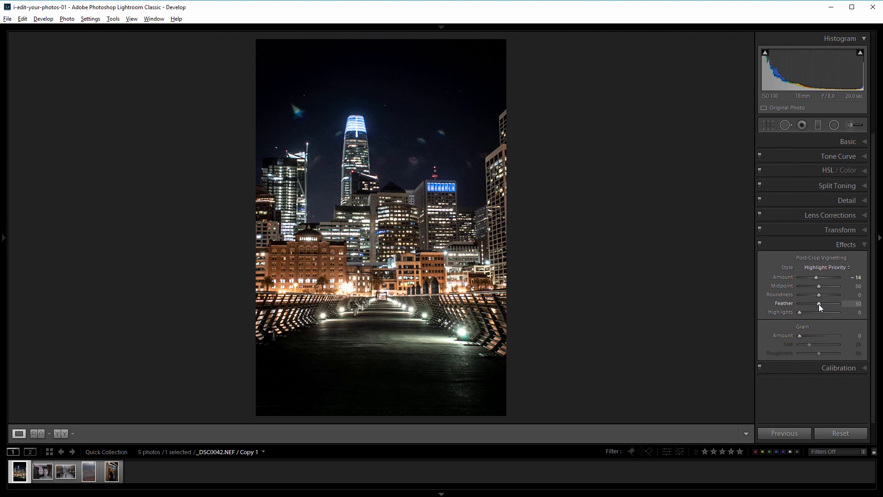
left_click_drag(819, 304, 842, 305)
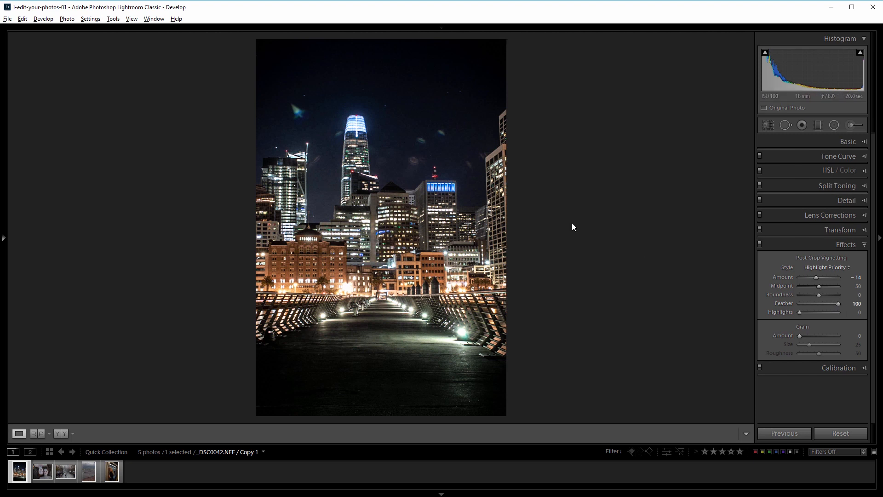
Step: Calibrate the primary colour hues to red +24, green -26 and blue -26
left_click(838, 368)
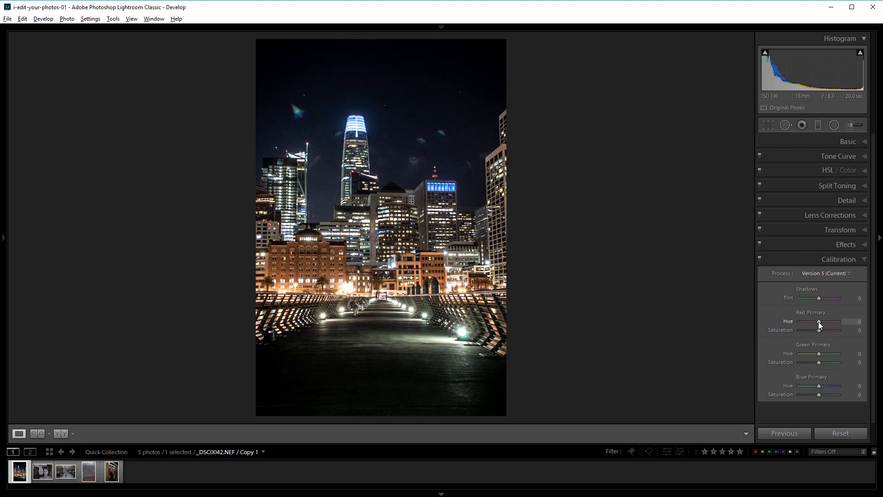
left_click_drag(820, 321, 853, 324)
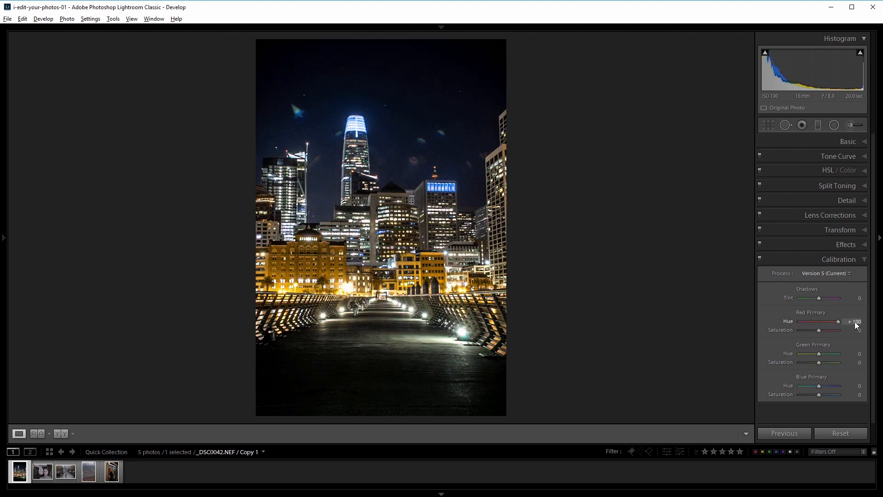
left_click_drag(838, 322, 824, 323)
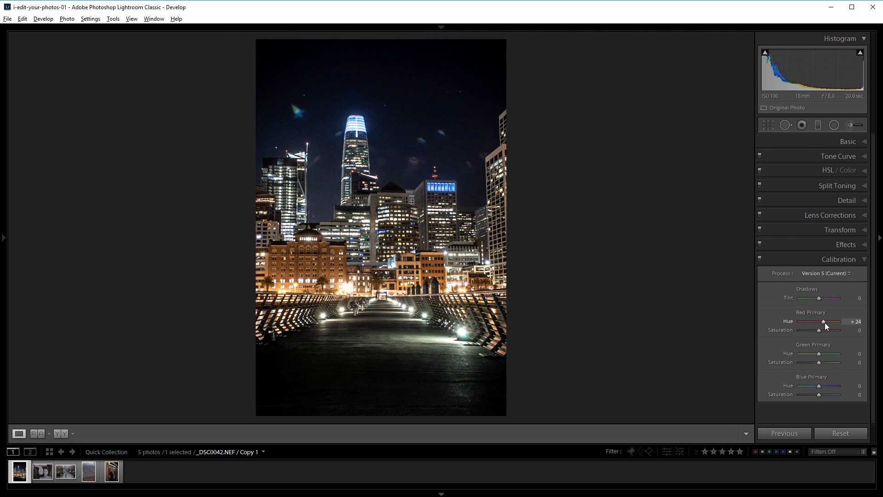
mouse_move(820, 352)
left_mouse_down()
mouse_move(843, 354)
mouse_move(799, 351)
mouse_move(813, 354)
left_mouse_up()
left_click_drag(819, 386, 800, 387)
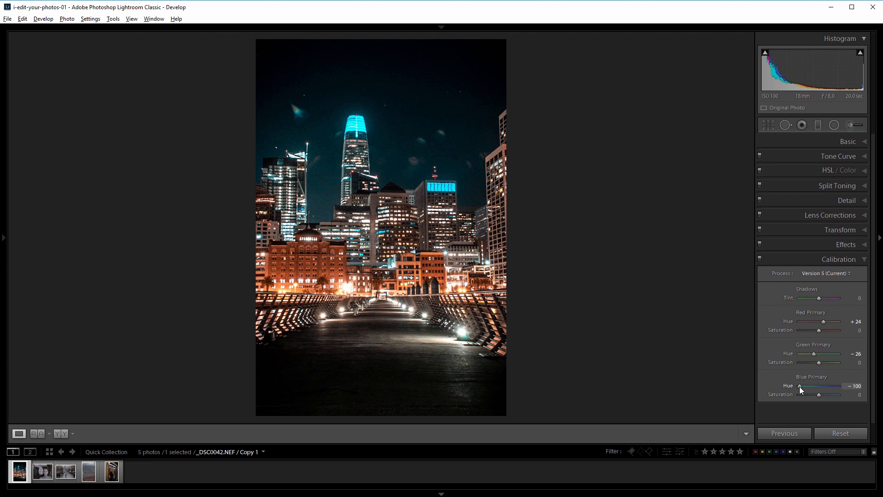
left_click_drag(800, 385, 814, 386)
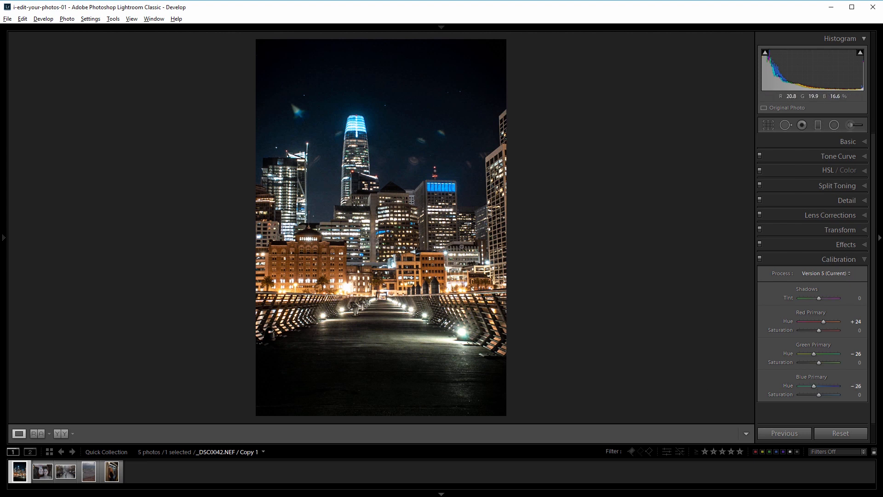
Step: In the HSL adjustments, set saturation to orange -27 and blue +47, and hue to orange -51 and blue -27
left_click(830, 172)
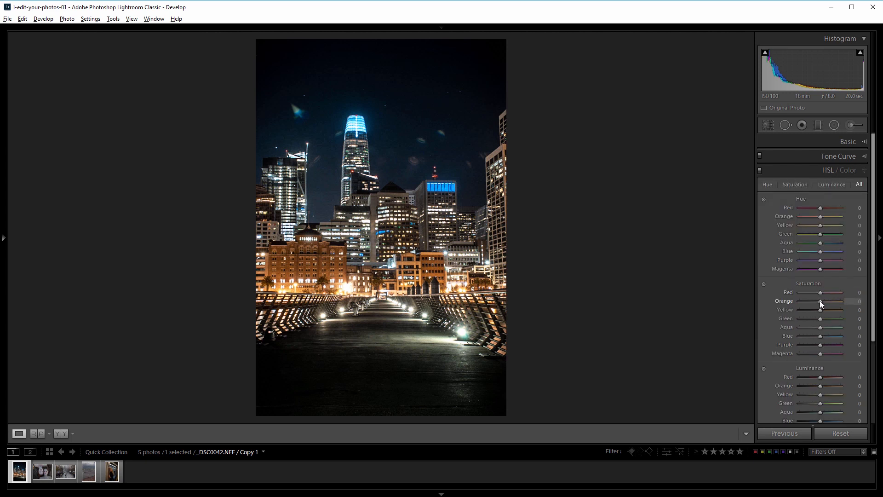
left_click_drag(821, 300, 815, 301)
left_click_drag(821, 335, 826, 336)
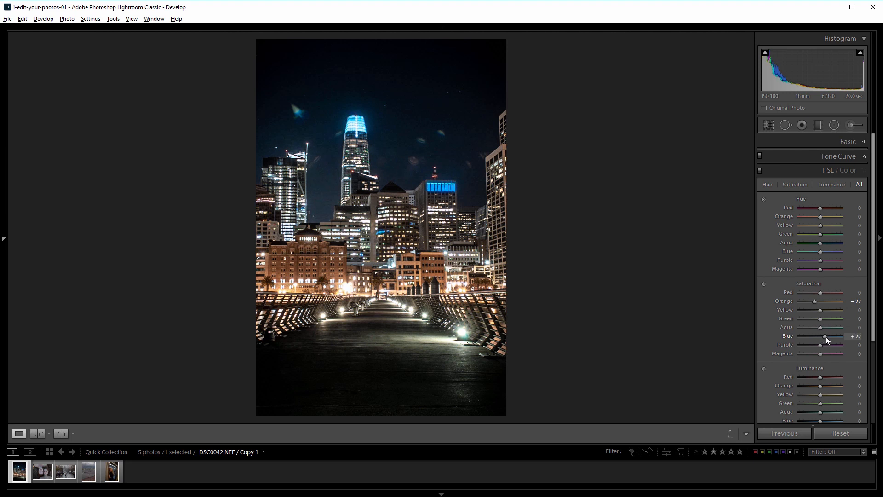
left_click_drag(830, 338, 829, 338)
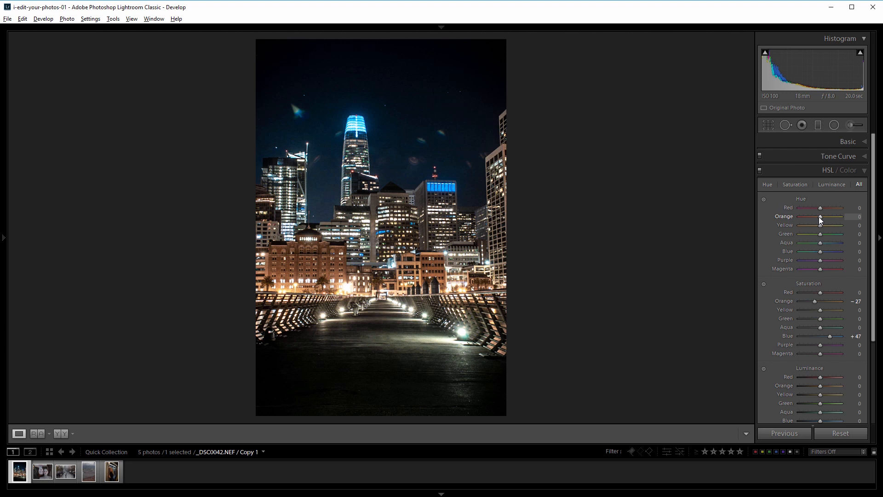
left_click_drag(819, 217, 810, 218)
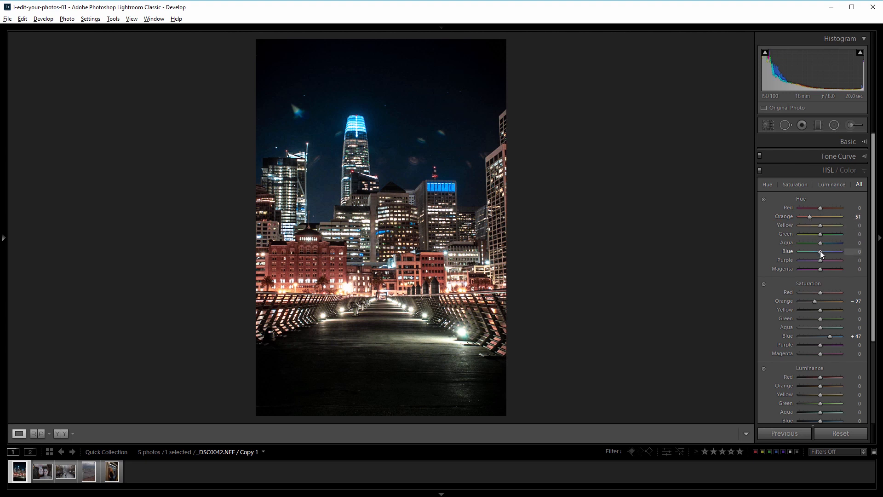
left_click_drag(821, 251, 815, 252)
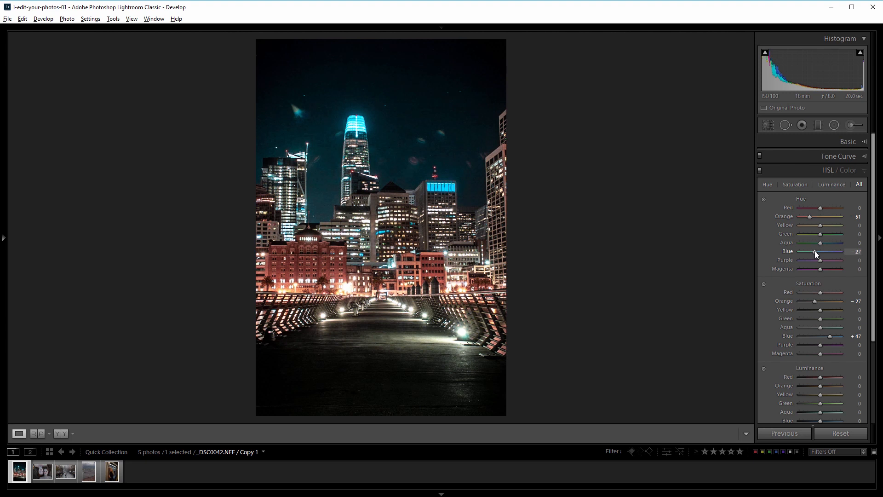
left_click(832, 171)
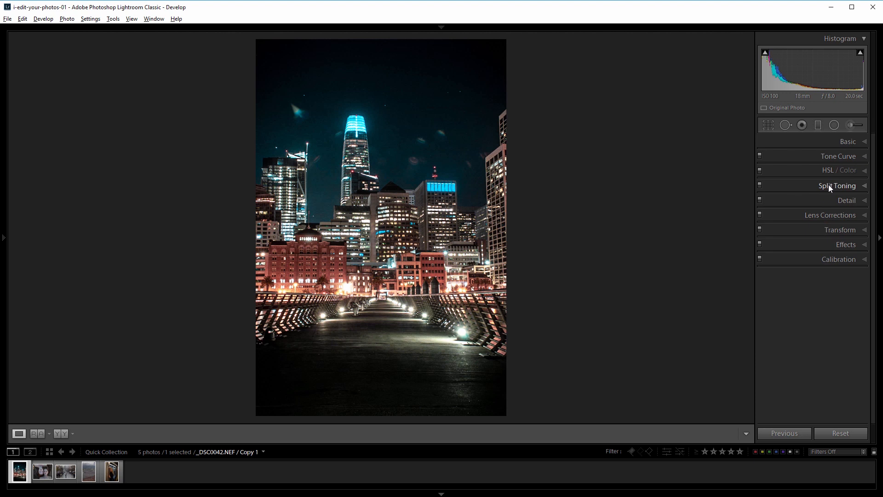
Step: Tint the skyline's highlights with split toning at hue 197 and saturation 37
left_click(830, 186)
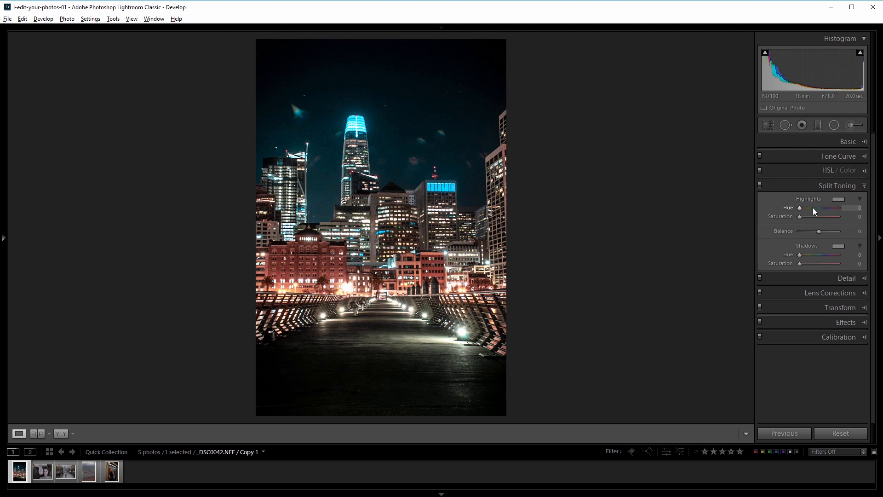
left_click_drag(801, 216, 842, 217)
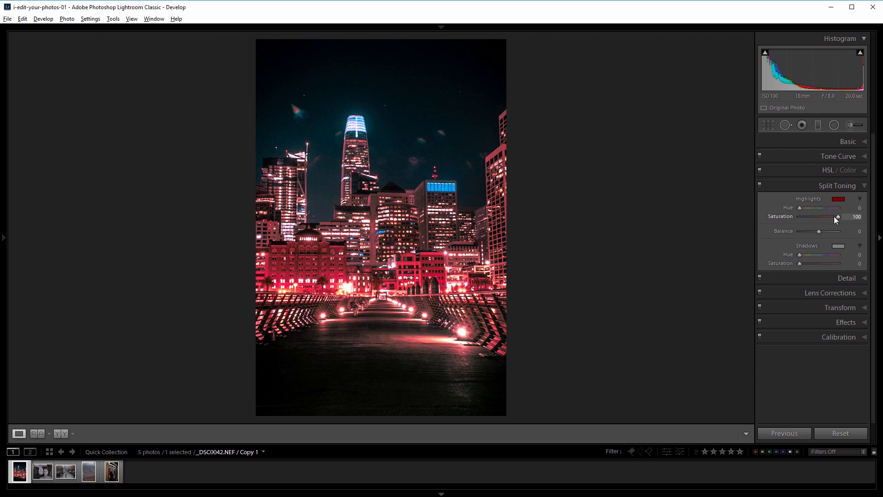
left_click_drag(838, 217, 805, 210)
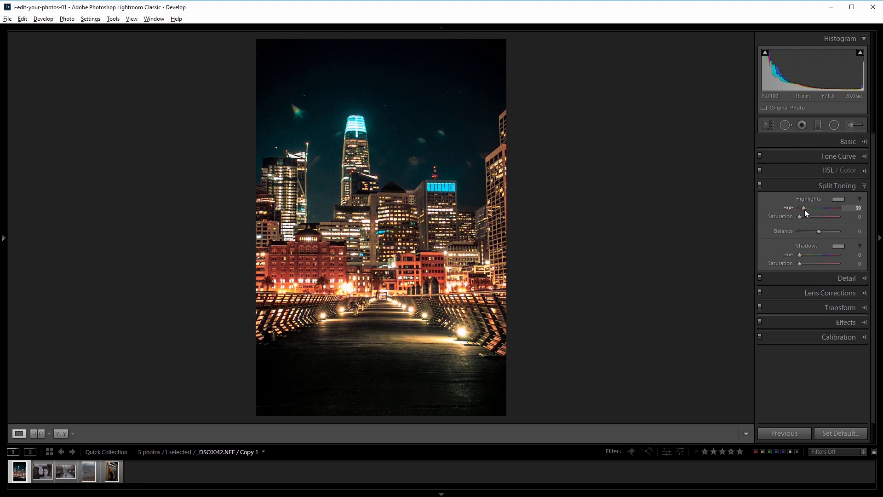
left_click_drag(804, 209, 822, 207)
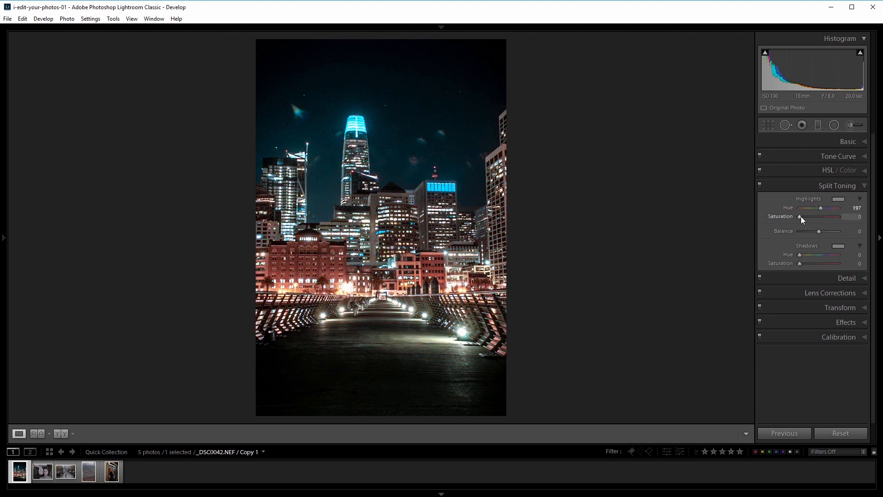
left_click_drag(805, 217, 815, 217)
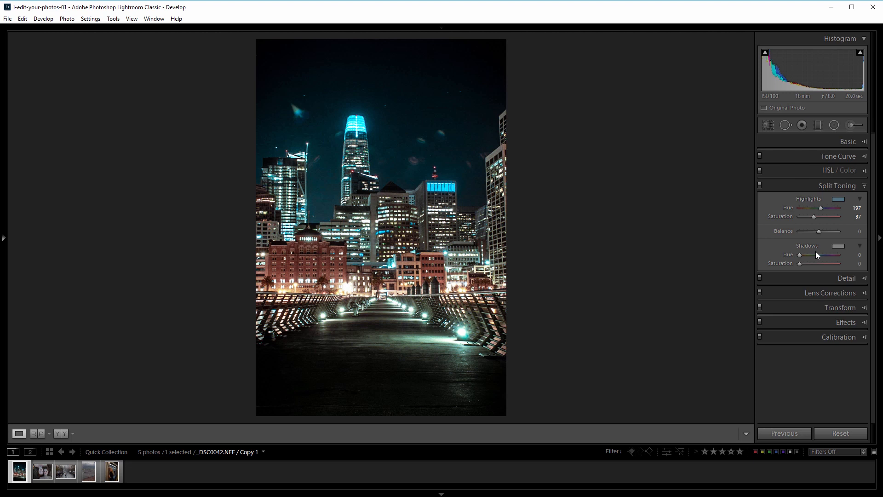
Step: Set the skyline's shadow split toning to hue 197 and saturation 35, and adjust the split toning balance
left_click_drag(800, 255, 821, 258)
mouse_move(799, 262)
left_mouse_down()
mouse_move(821, 264)
mouse_move(814, 264)
left_mouse_up()
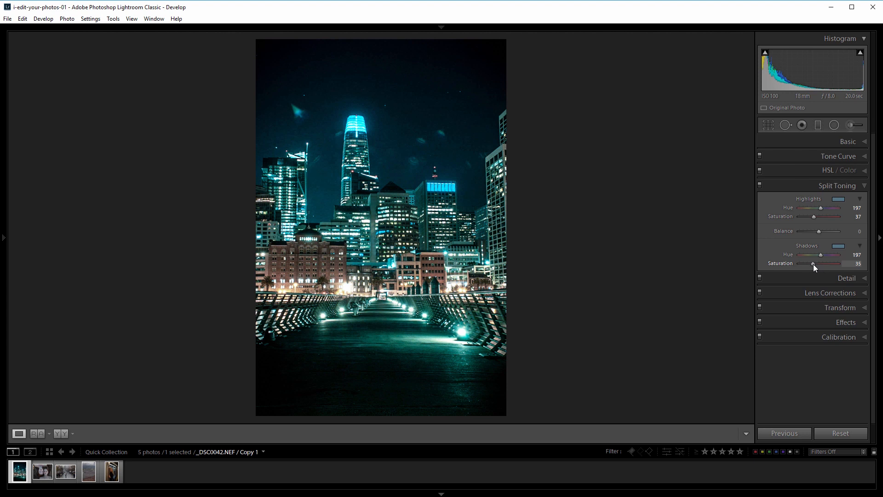
mouse_move(821, 232)
left_mouse_down()
mouse_move(799, 236)
mouse_move(828, 235)
left_mouse_up()
Step: Open the portrait of the two women and crop it slightly tighter at the original aspect, recentring both faces
left_click(42, 474)
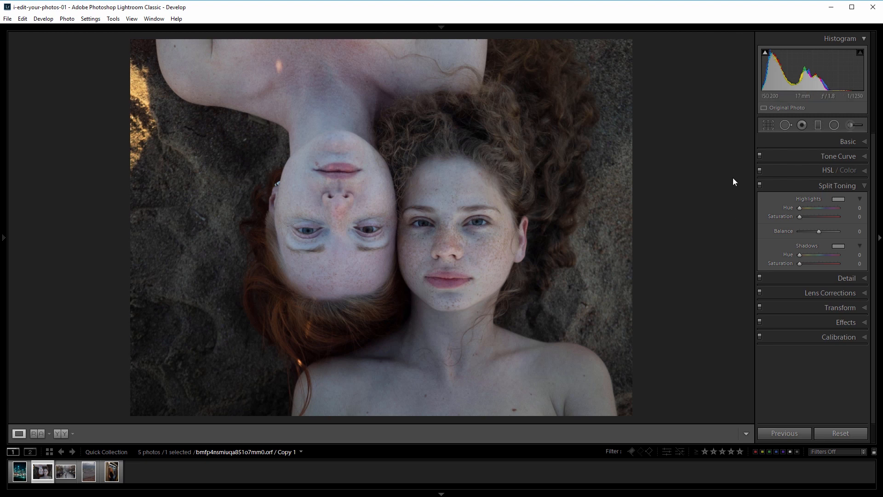
left_click(769, 125)
left_click_drag(130, 38, 145, 42)
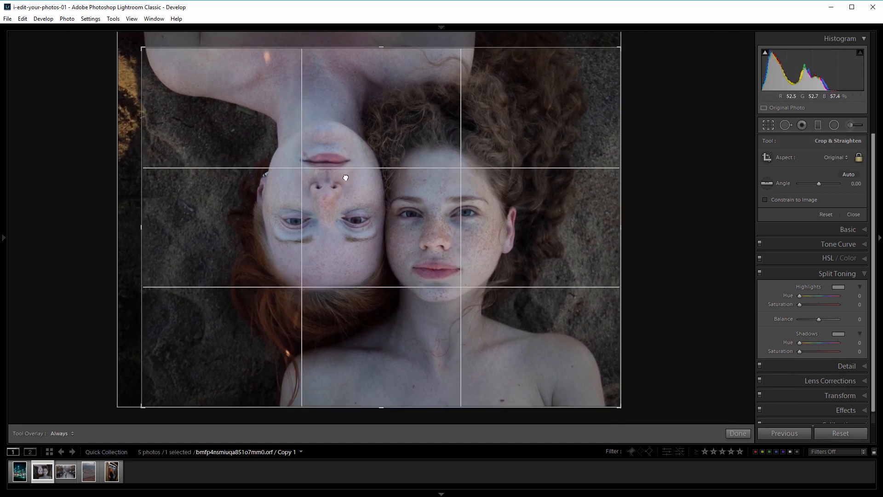
left_click_drag(346, 177, 344, 194)
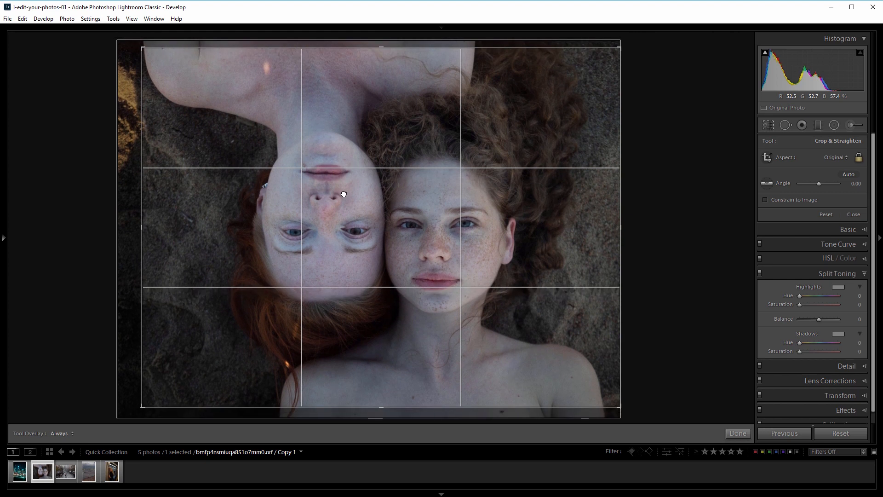
key("Return")
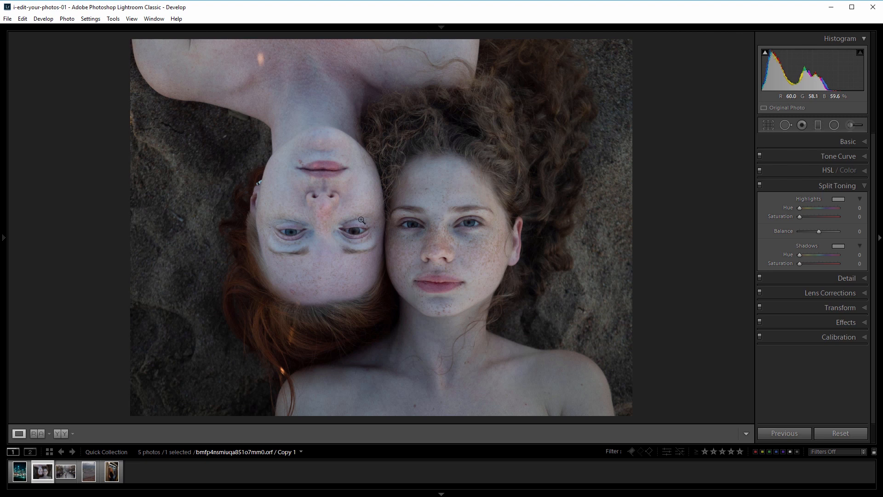
Step: Warm the portrait to a temperature of 7833 and set highlights -38, shadows +67, whites +38 and blacks -17
left_click(848, 142)
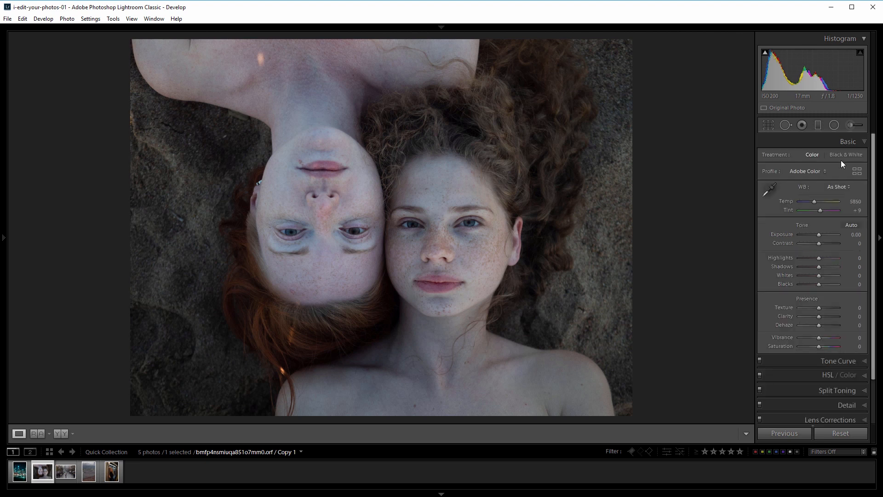
left_click_drag(813, 199, 822, 203)
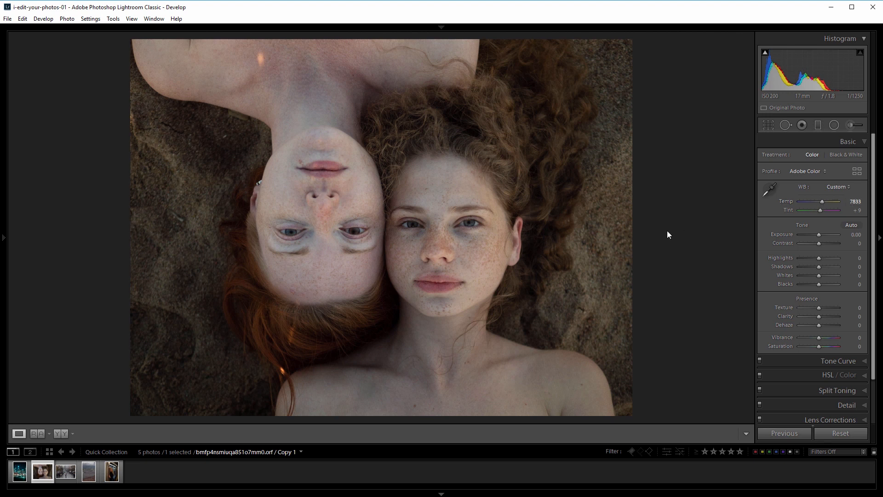
left_click_drag(817, 258, 811, 258)
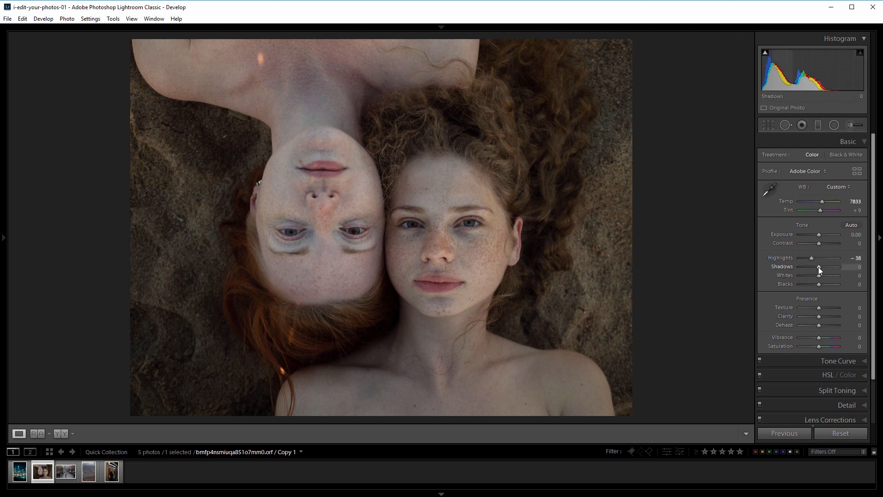
left_click_drag(818, 267, 832, 269)
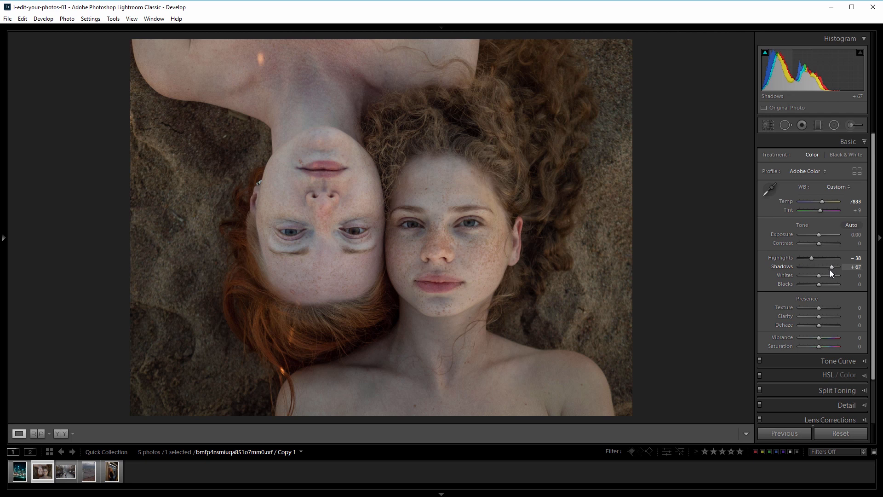
left_click_drag(819, 275, 826, 276)
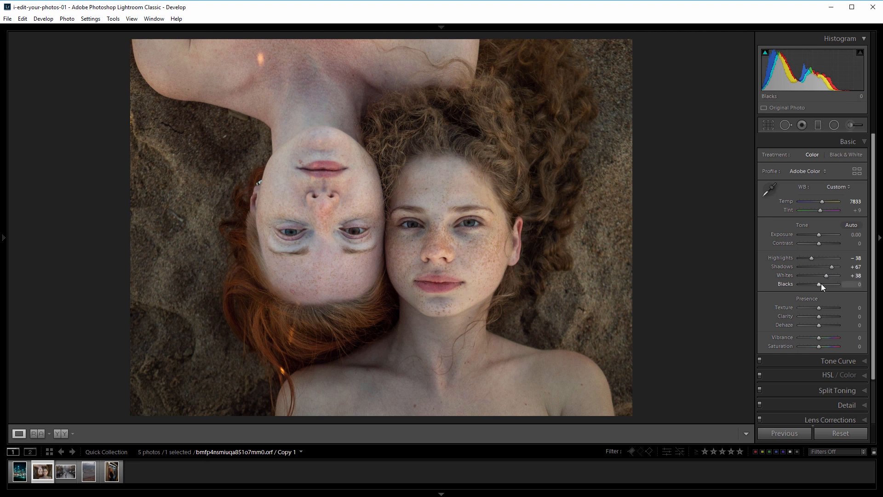
left_click_drag(820, 284, 818, 285)
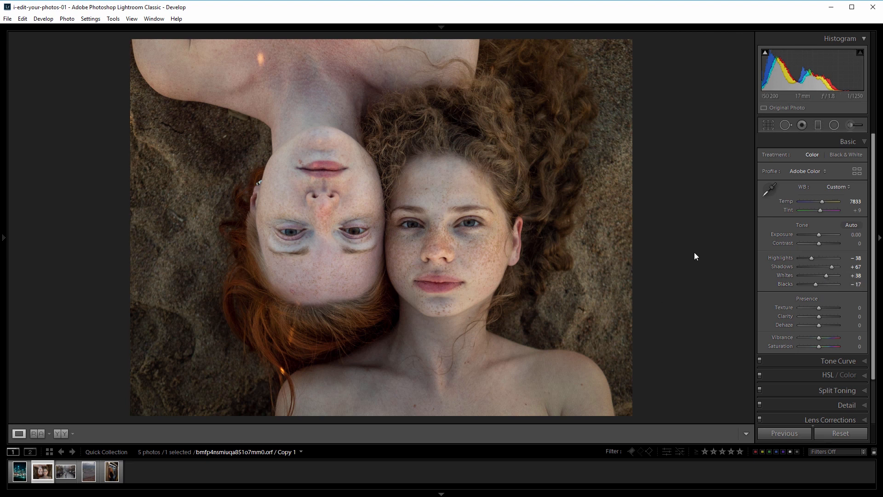
Step: Brighten both faces with an inverted radial filter around each, using feather 50 and a raised exposure
left_click(834, 126)
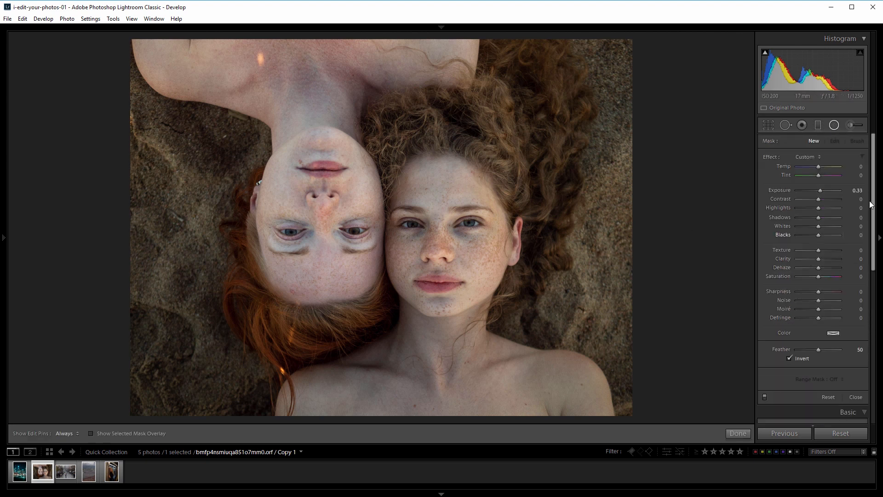
left_click_drag(479, 282, 514, 332)
left_click_drag(319, 218, 395, 313)
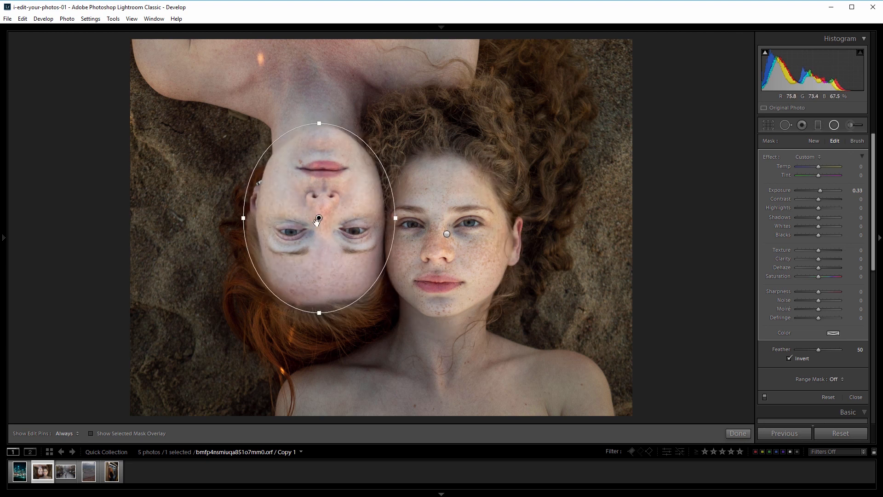
left_click(855, 192)
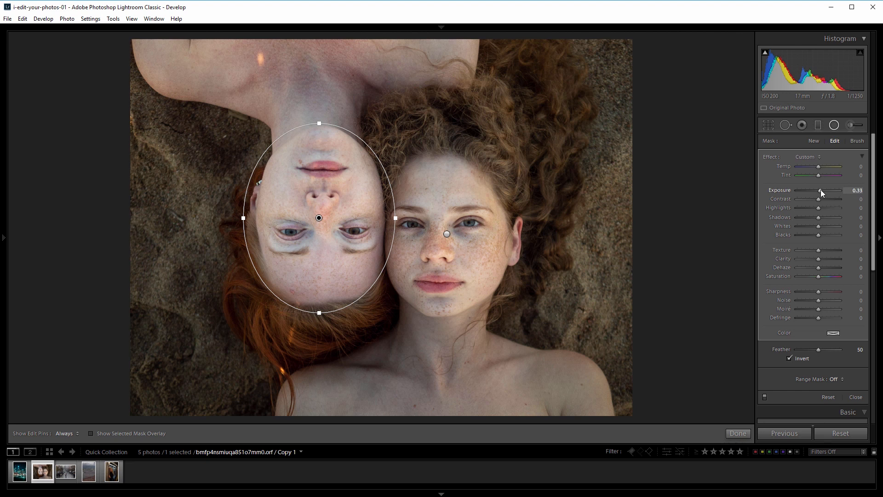
left_click_drag(821, 189, 854, 191)
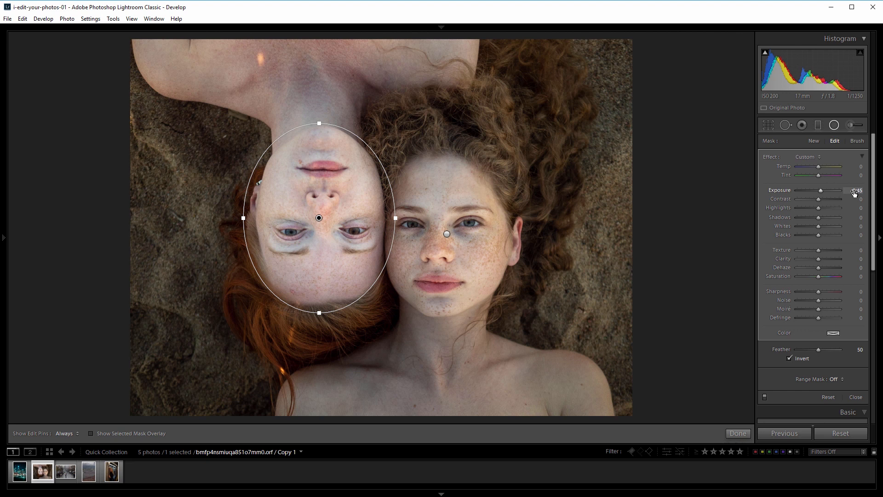
left_click(447, 234)
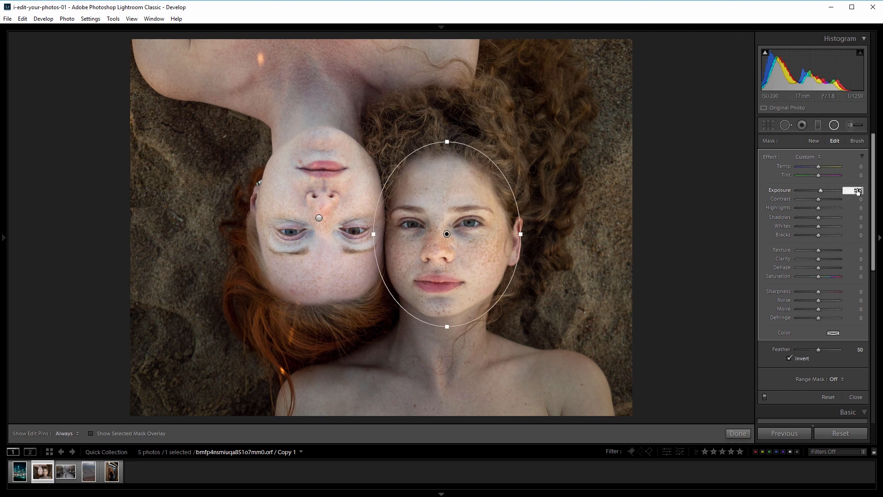
left_click(834, 125)
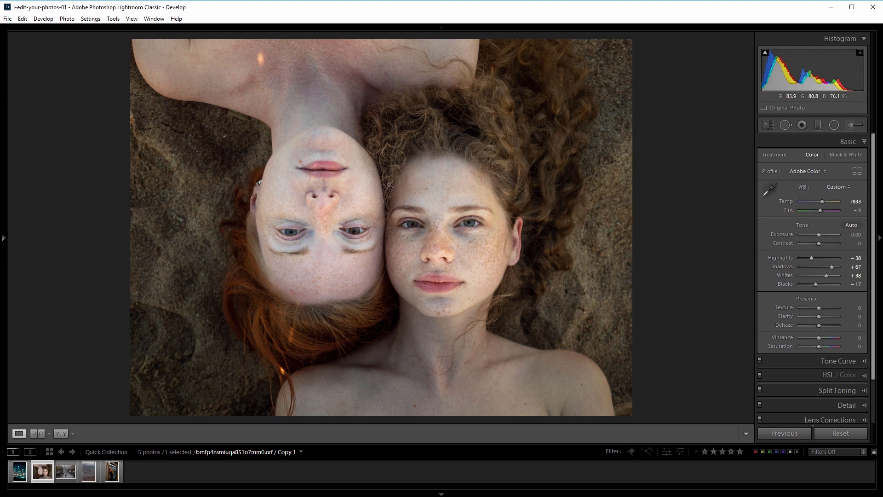
Step: Brighten the eyes of both women with an auto-masked adjustment brush of size 5.0 and exposure 0.33
left_click(390, 233)
left_click_drag(577, 260, 406, 246)
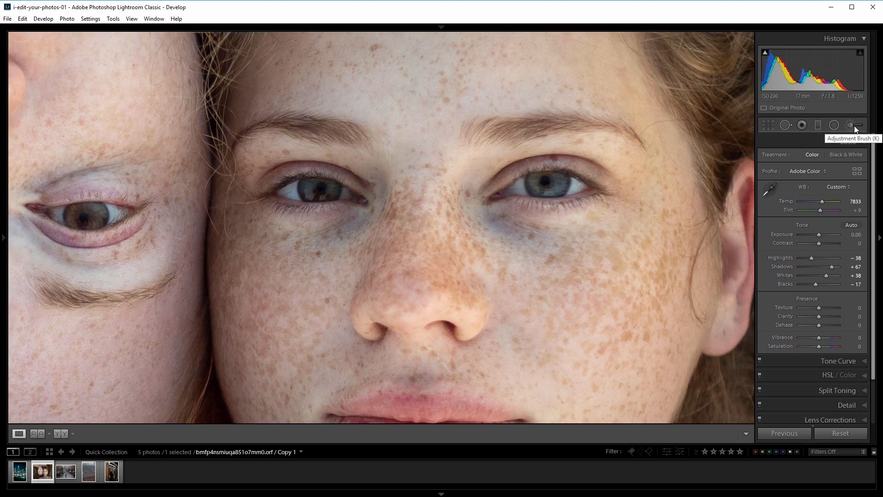
left_click(855, 126)
left_click_drag(281, 190, 340, 191)
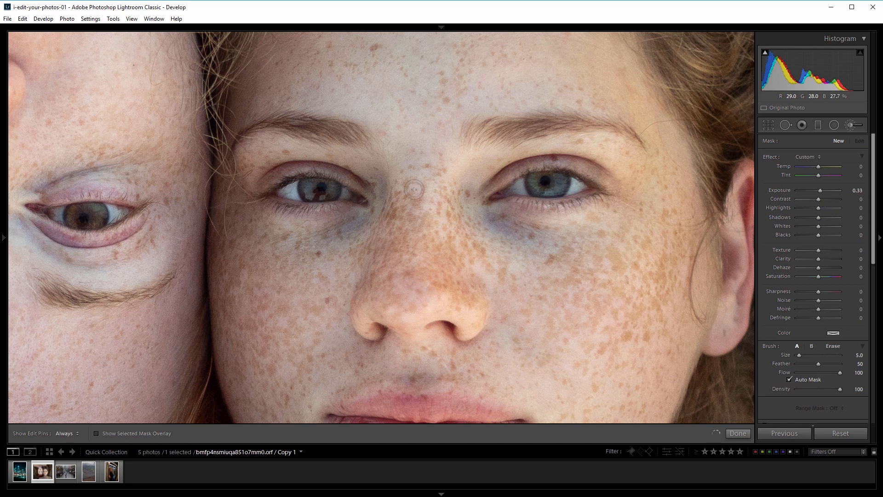
left_click_drag(562, 178, 524, 188)
left_click_drag(392, 226, 741, 225)
left_click_drag(464, 214, 430, 219)
left_click_drag(167, 216, 153, 217)
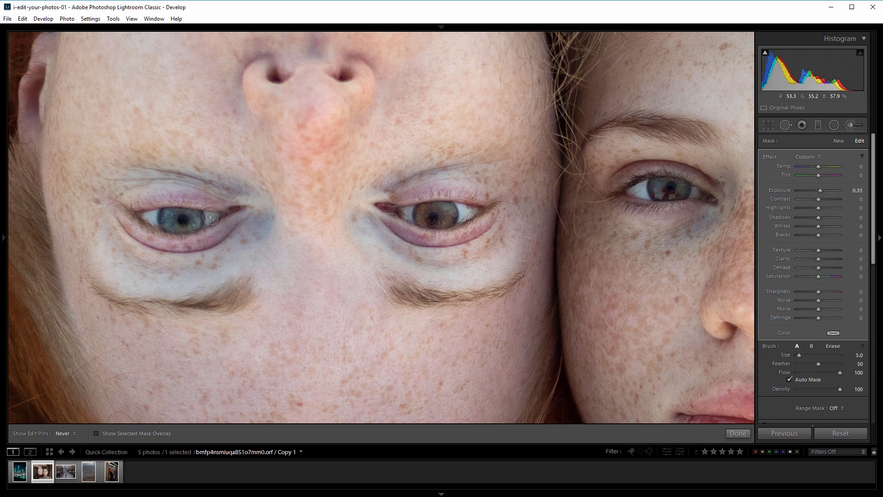
key("h")
left_click(855, 125)
left_click(390, 248)
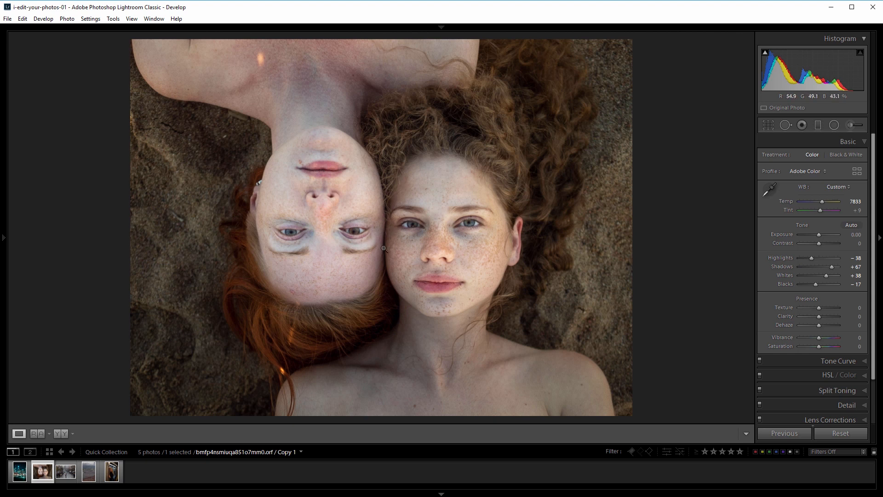
Step: Set the portrait's exposure to -0.24, texture to +14, clarity to +38 and dehaze to +5
left_click_drag(819, 233, 818, 233)
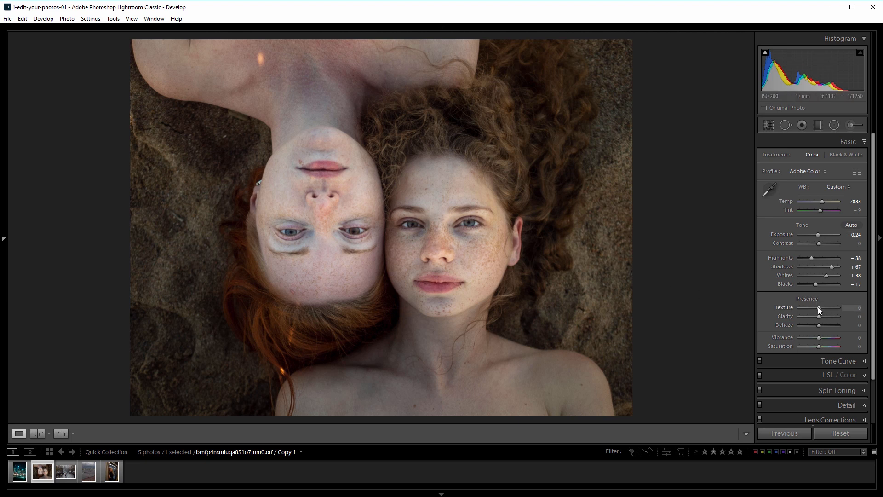
left_click_drag(819, 308, 822, 307)
mouse_move(819, 316)
left_mouse_down()
mouse_move(837, 314)
mouse_move(826, 318)
left_mouse_up()
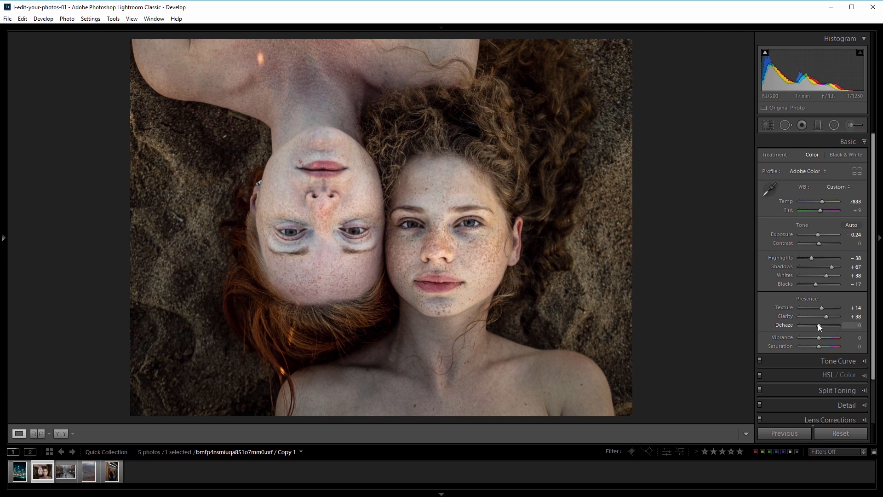
left_click_drag(818, 325, 819, 326)
Step: Add a post-crop vignette to the portrait with an amount of -12 and a feather of 100
scroll(814, 336, "down", 2)
scroll(813, 339, "down", 1)
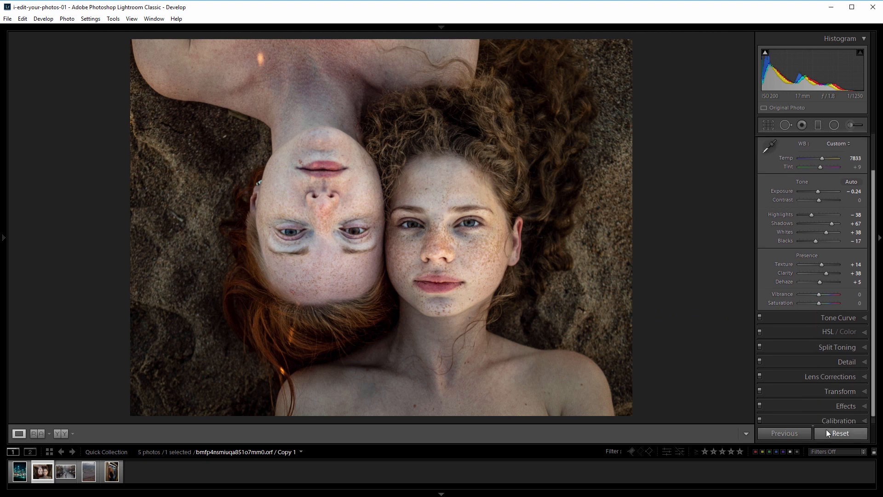
left_click(845, 404)
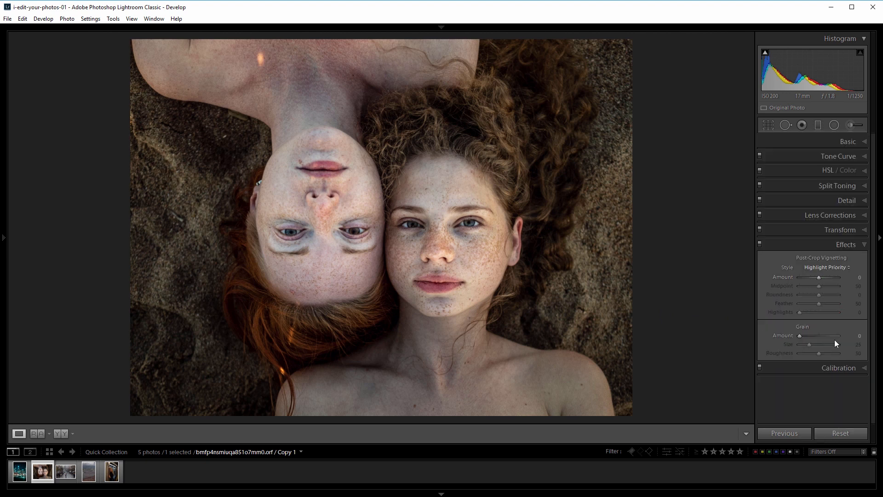
left_click_drag(818, 278, 816, 278)
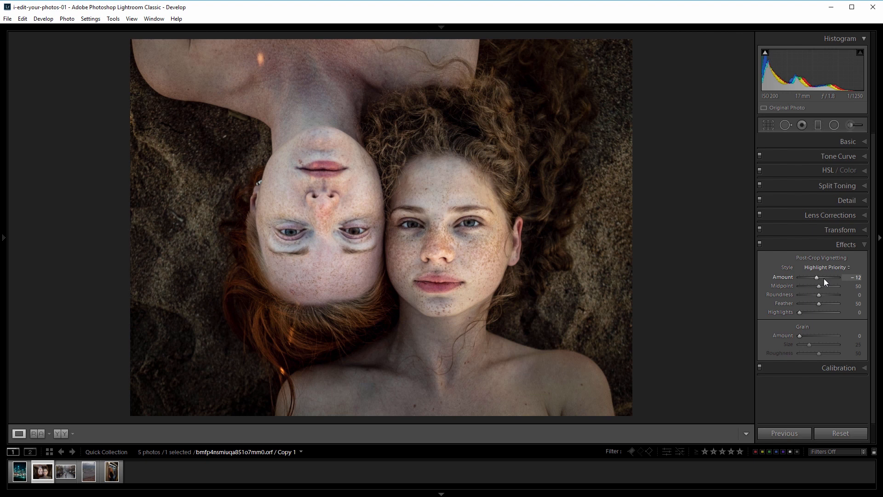
left_click_drag(818, 303, 849, 302)
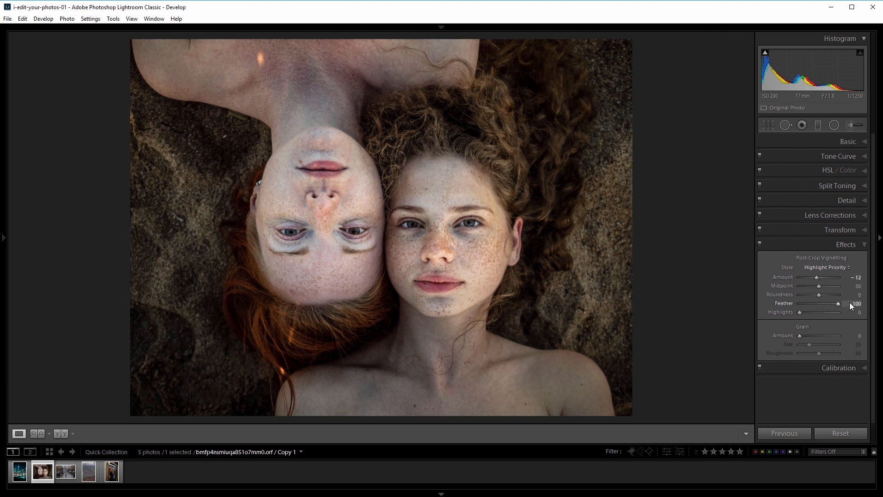
Step: Calibrate the portrait's primary colours by fine-tuning the red hue and lowering the green and blue hues
left_click(831, 368)
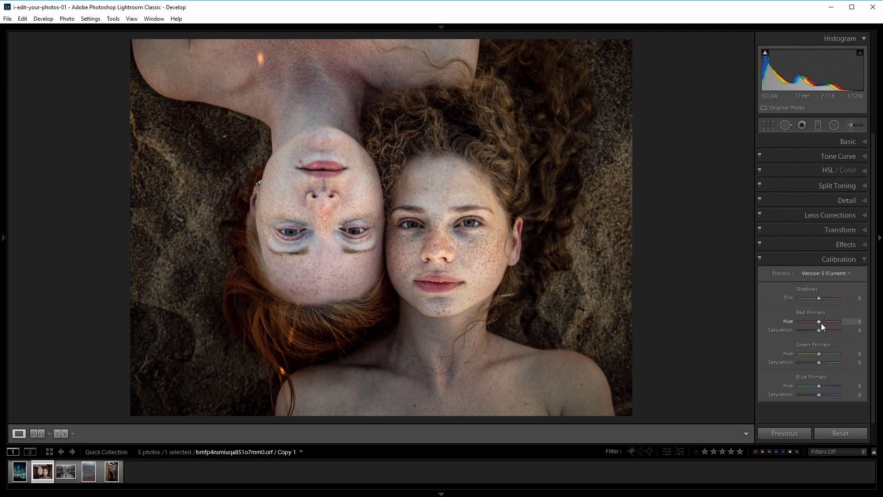
mouse_move(819, 322)
left_mouse_down()
mouse_move(843, 322)
mouse_move(793, 321)
mouse_move(819, 321)
left_mouse_up()
mouse_move(820, 353)
left_mouse_down()
mouse_move(799, 355)
mouse_move(845, 355)
mouse_move(797, 356)
mouse_move(817, 356)
left_mouse_up()
left_click_drag(839, 389, 813, 386)
Step: Split-tone the portrait with highlights at hue 60 and saturation 15, and shadows at hue 201 with slightly raised saturation
left_click(841, 189)
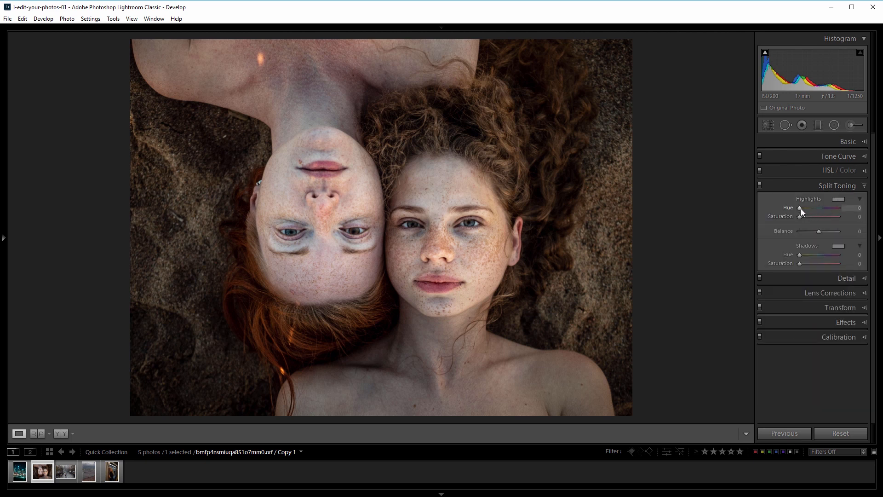
left_click_drag(800, 207, 807, 208)
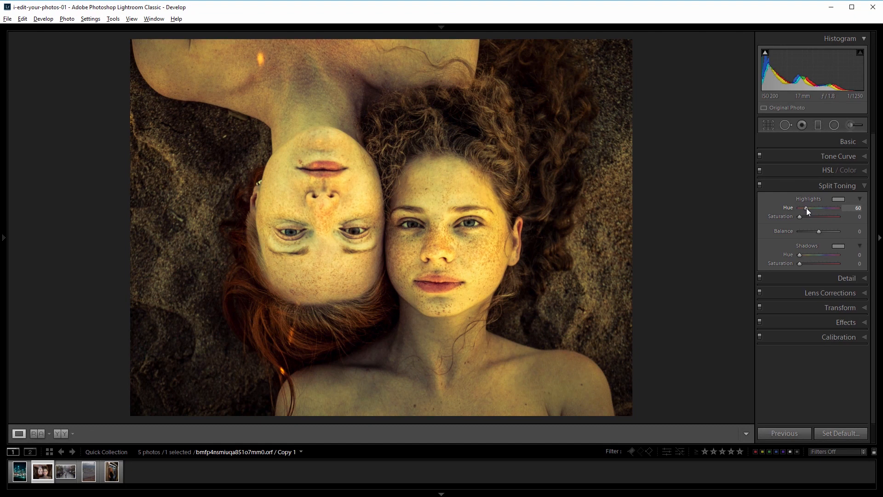
left_click_drag(806, 208, 806, 207)
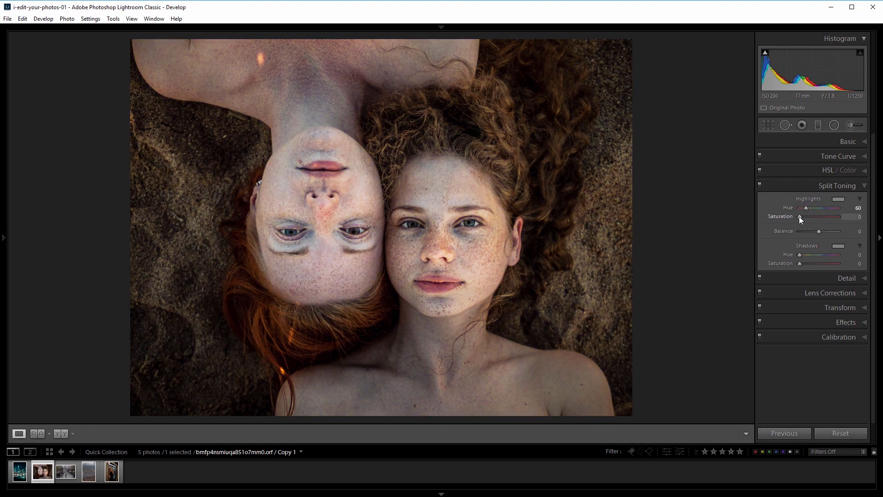
mouse_move(799, 216)
left_mouse_down()
mouse_move(813, 215)
mouse_move(805, 217)
left_mouse_up()
left_click_drag(800, 256, 824, 258)
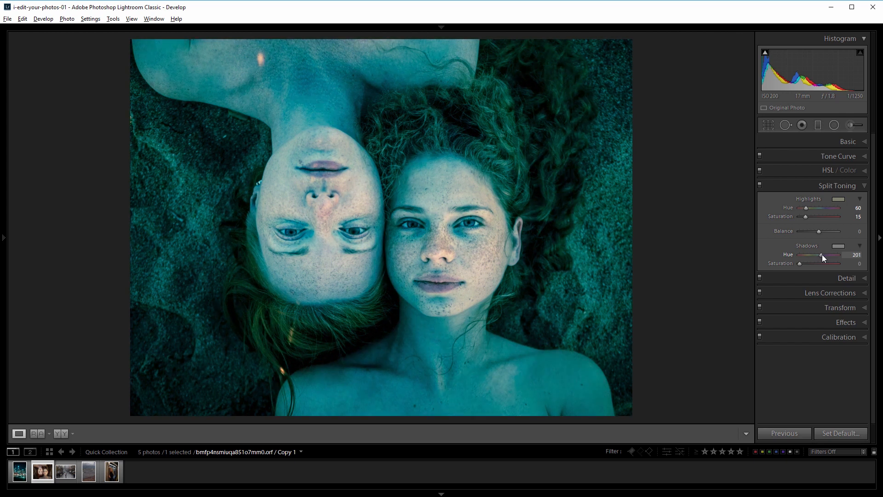
left_click_drag(822, 255, 822, 255)
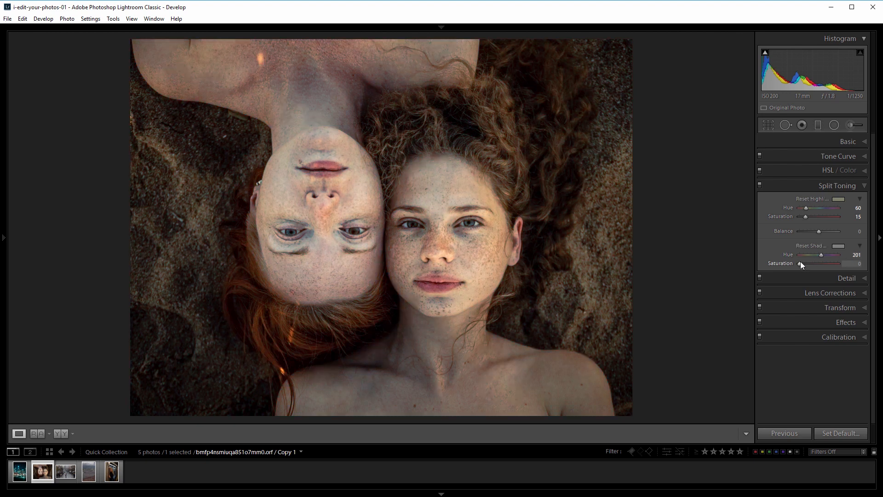
left_click_drag(800, 264, 832, 236)
Step: Shape the portrait's RGB point curve into a faded S-curve with a lifted black point and a lowered white point
left_click(838, 157)
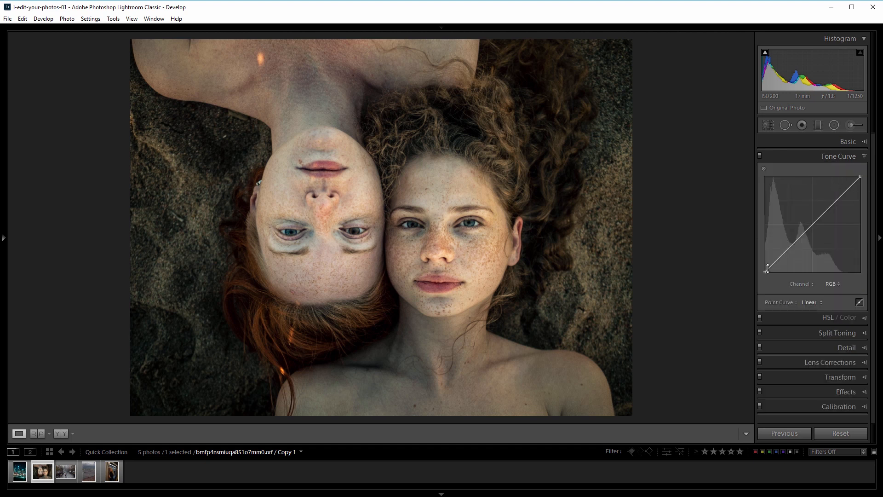
left_click_drag(765, 272, 765, 266)
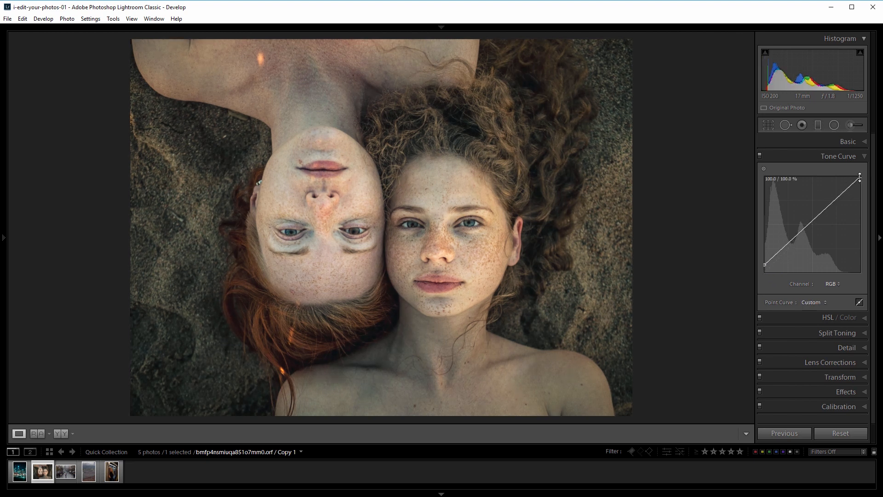
left_click_drag(861, 178, 869, 186)
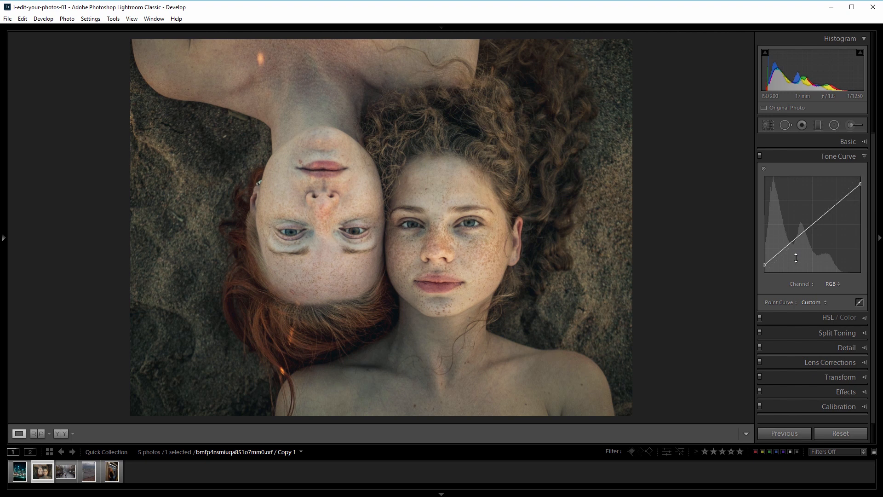
left_click(787, 247)
left_click(839, 203)
left_click_drag(839, 204, 860, 188)
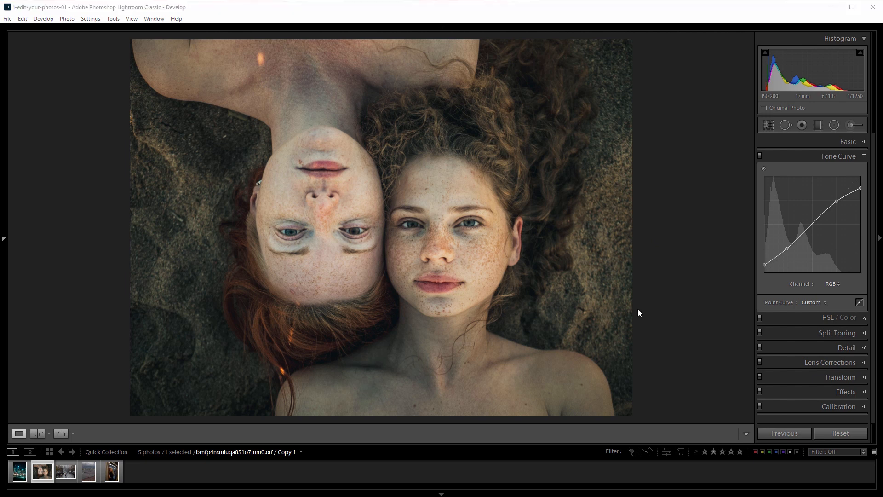
Step: Crop the rainy tram street photo to a vertical frame around the tram and the crossing woman, keeping the original aspect
key("Right")
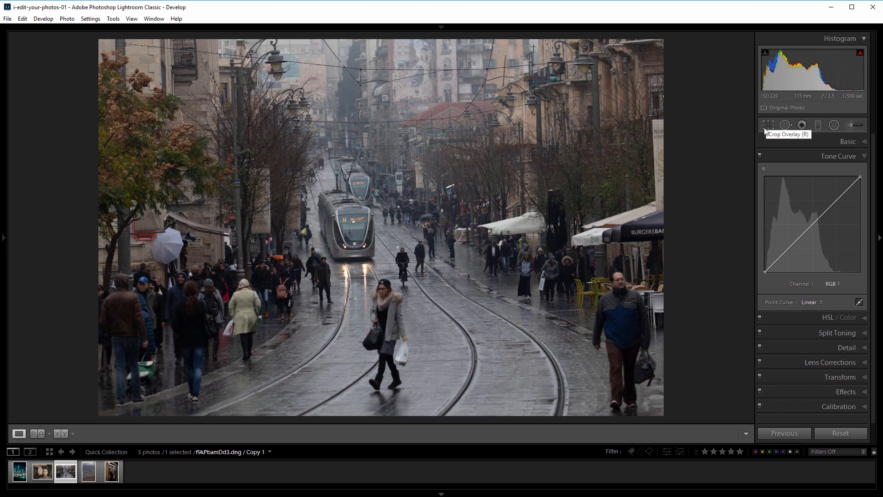
left_click(766, 130)
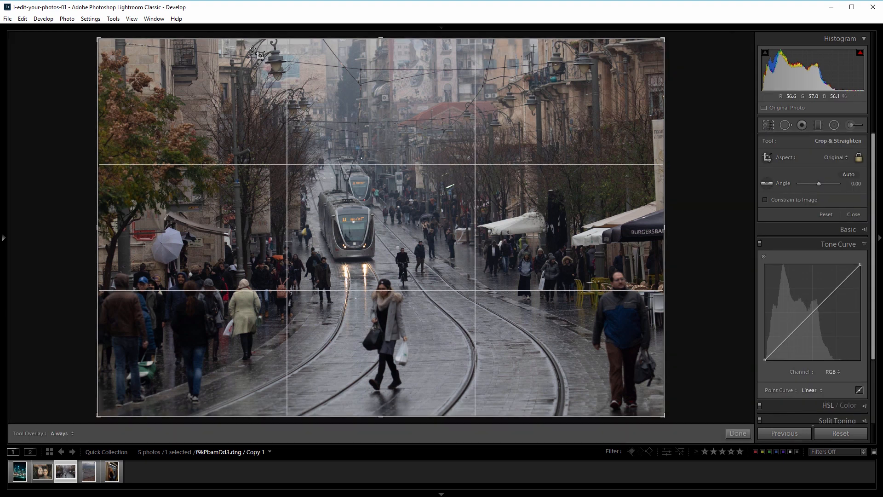
key("x")
left_click_drag(405, 236, 512, 229)
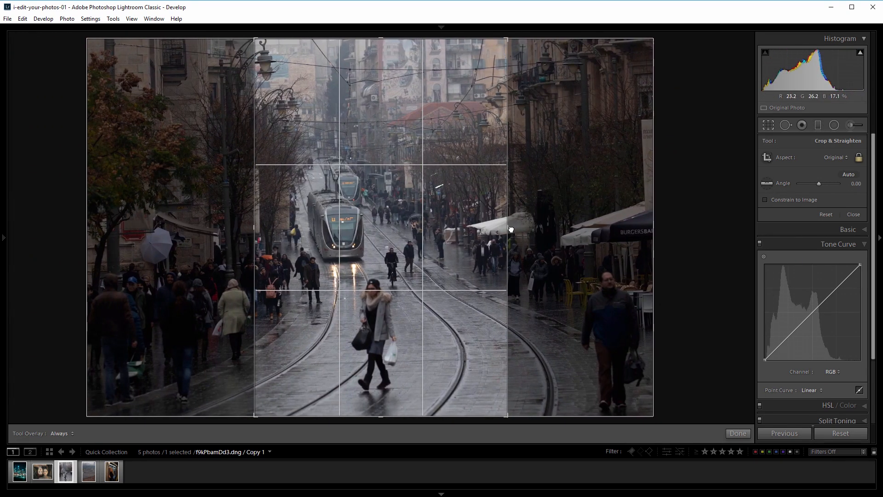
key("Return")
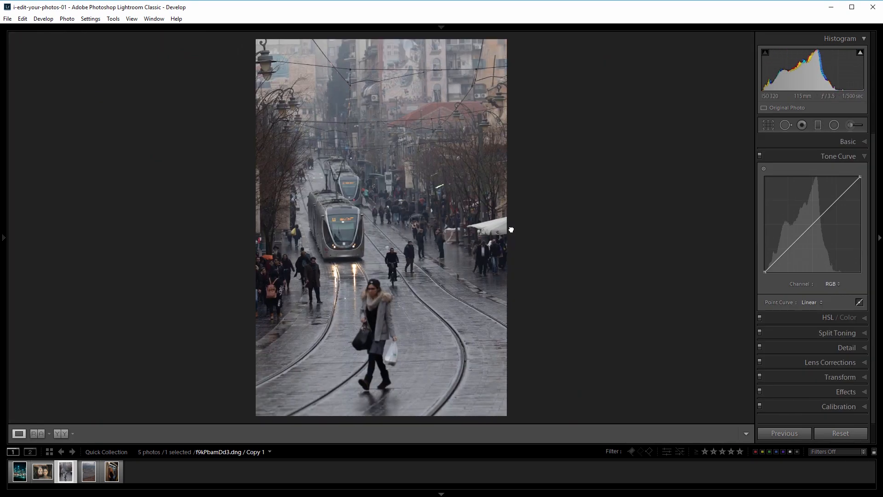
Step: Reposition the street photo within its vertical crop to balance the tram and the crossing woman in the frame
left_click(774, 124)
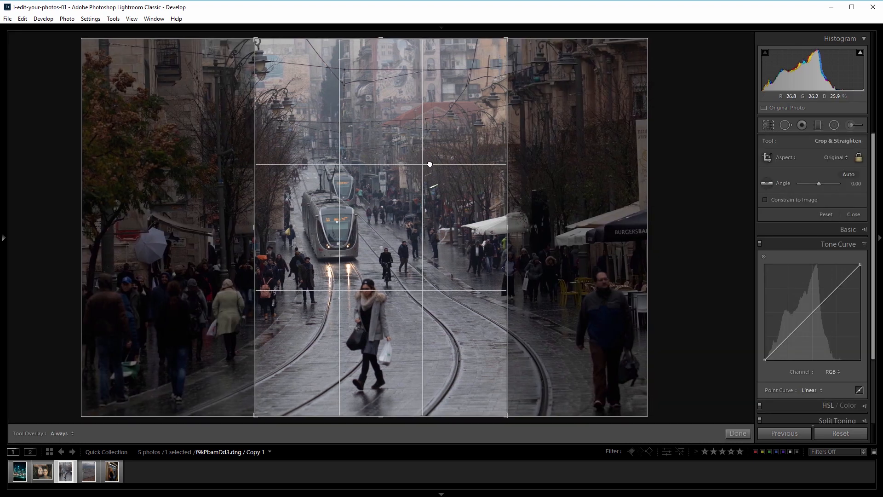
key("r")
key("r")
left_click_drag(332, 184, 353, 184)
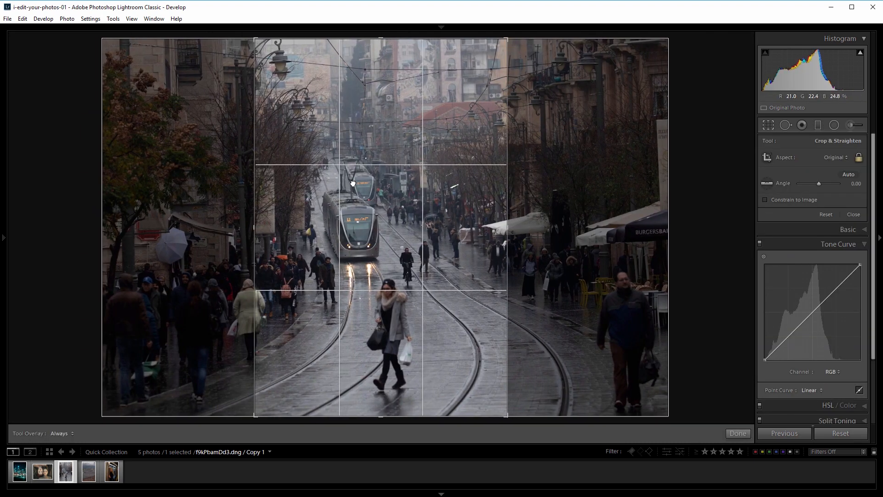
key("r")
key("r")
left_click_drag(403, 166, 392, 166)
key("r")
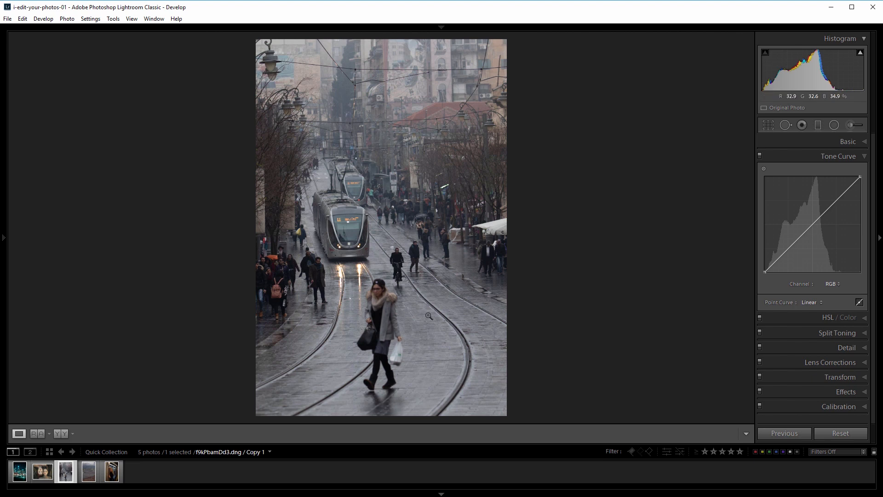
Step: Cool the street photo to temperature 4262 and set highlights to -21, shadows to +21, whites to +52 and blacks to -26
left_click(851, 144)
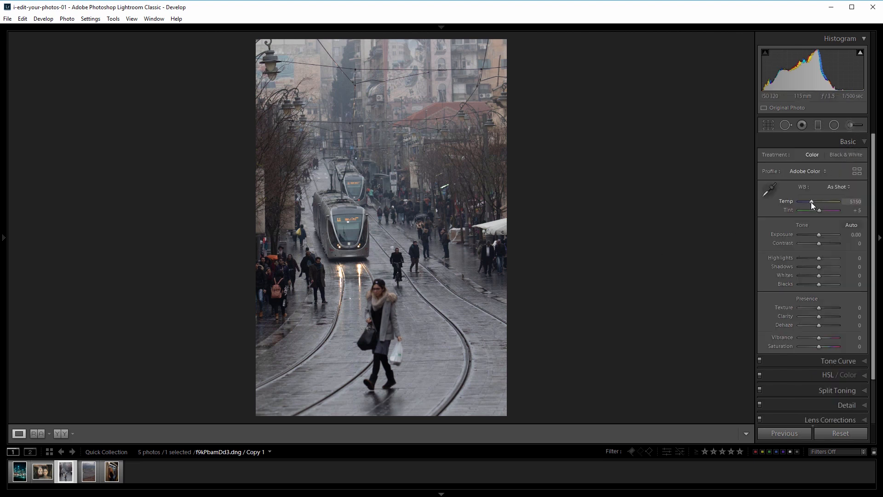
left_click_drag(810, 203, 808, 202)
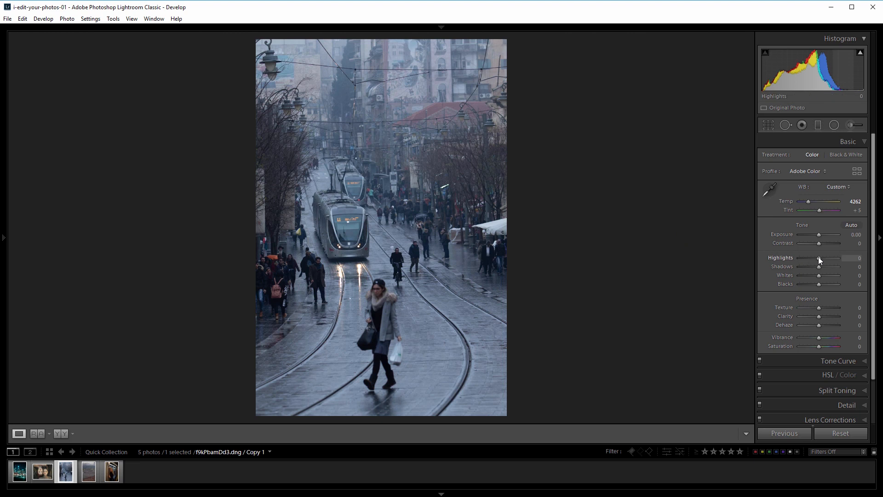
mouse_move(818, 258)
left_mouse_down()
mouse_move(810, 258)
mouse_move(847, 265)
mouse_move(825, 266)
left_mouse_up()
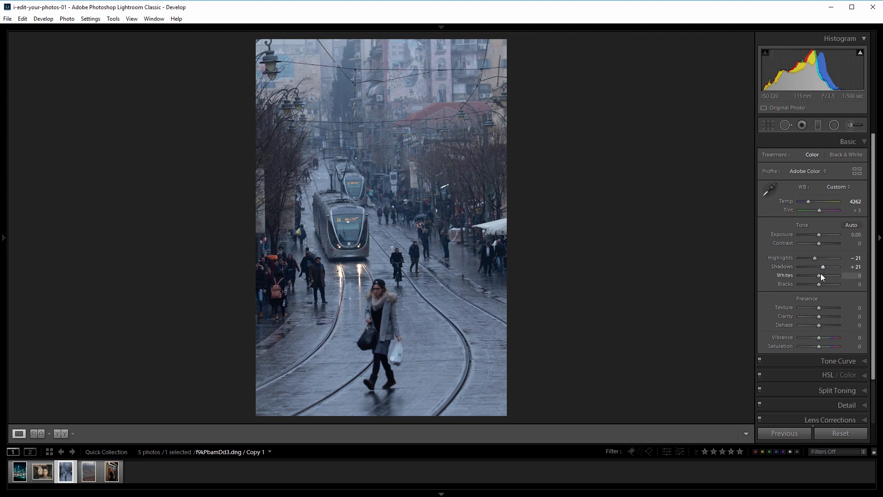
mouse_move(819, 276)
left_mouse_down()
mouse_move(832, 273)
mouse_move(805, 283)
mouse_move(814, 287)
left_mouse_up()
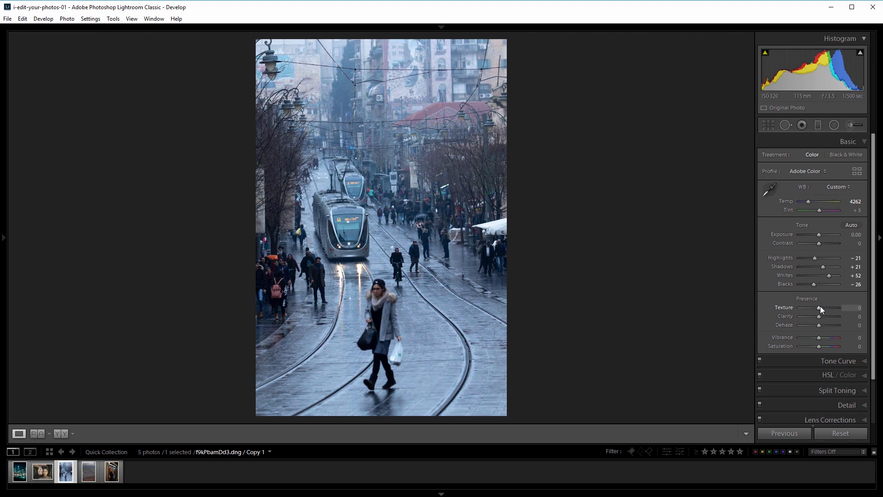
Step: Set the street photo's texture to +19, clarity to +40, dehaze to +24 and saturation to -36
left_click_drag(820, 308, 823, 311)
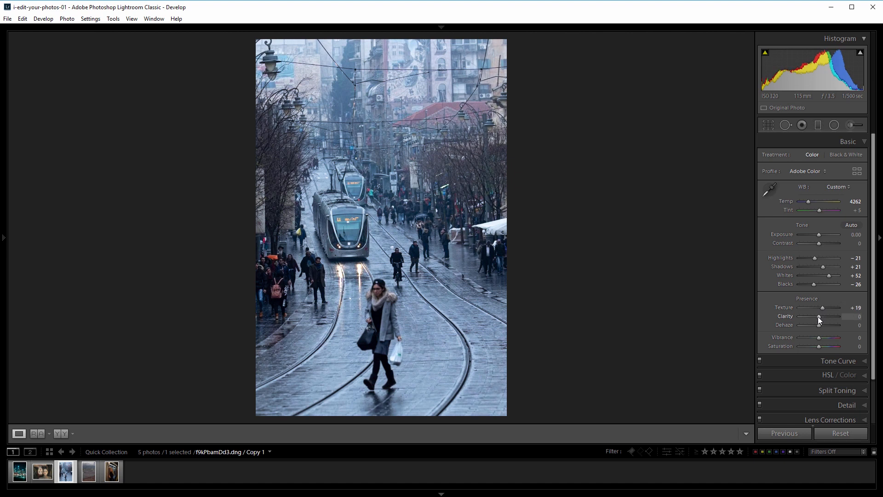
mouse_move(818, 317)
left_mouse_down()
mouse_move(834, 317)
mouse_move(826, 318)
left_mouse_up()
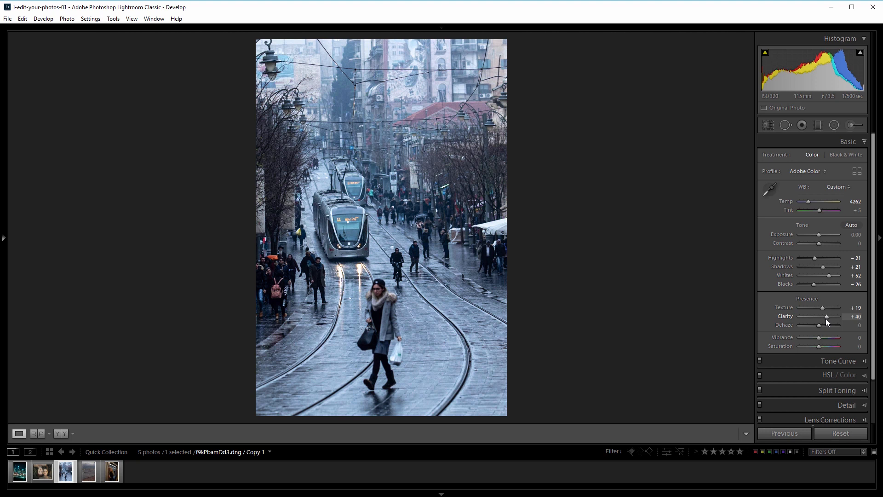
left_click_drag(819, 324, 824, 327)
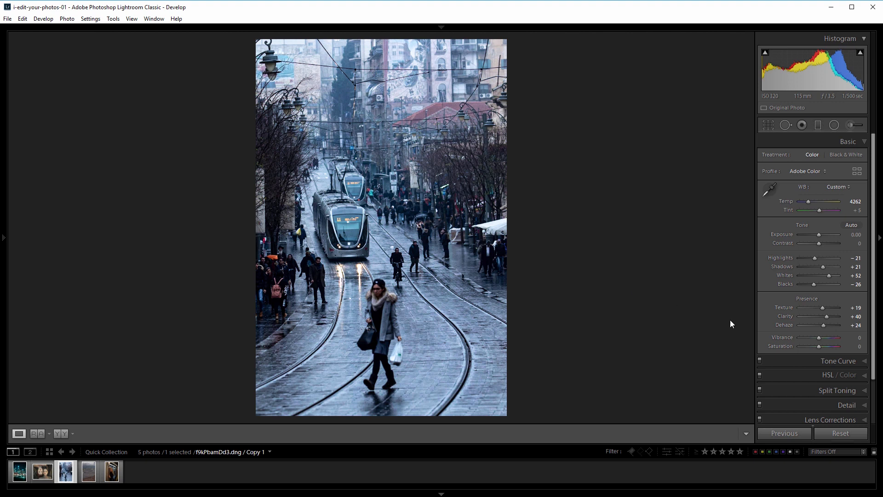
left_click_drag(818, 346, 812, 346)
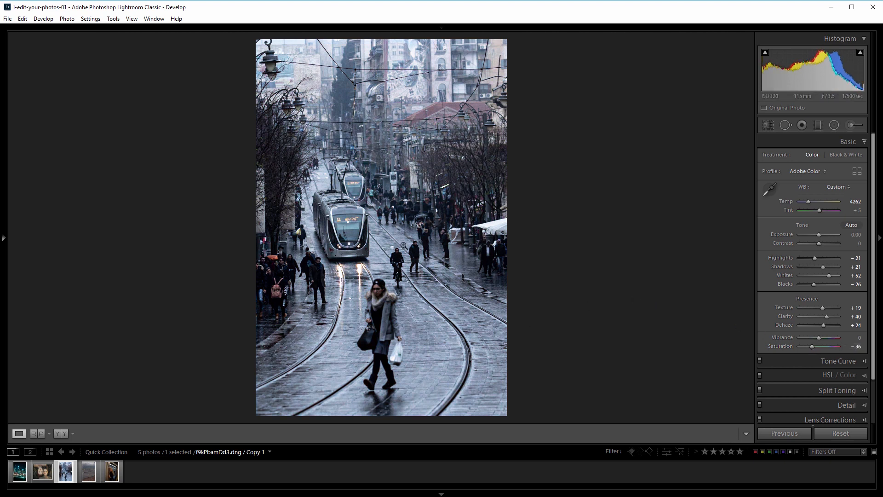
Step: Add a post-crop vignette to the street photo with an amount of -21 and a strongly increased feather
scroll(810, 331, "down", 2)
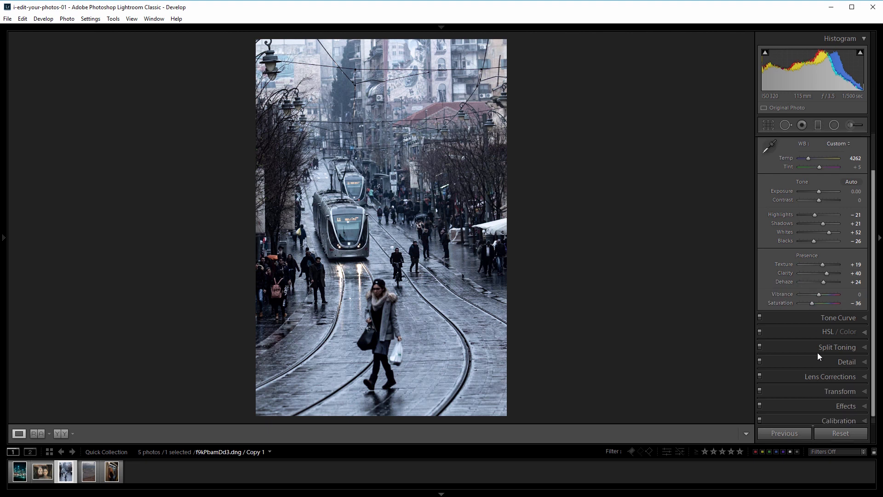
left_click(832, 405)
left_click_drag(819, 278, 815, 276)
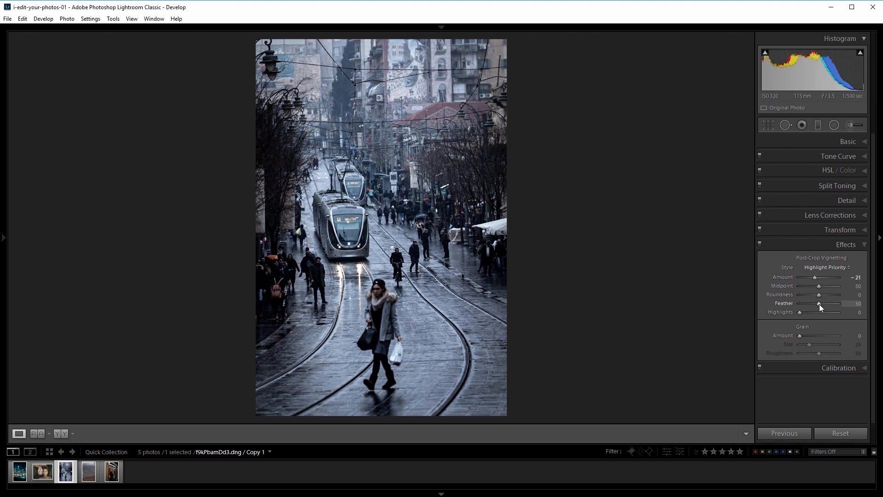
left_click_drag(820, 304, 858, 305)
Step: Calibrate the street photo's colours with a red primary hue of +26 and a blue primary hue of -52, leaving green at 0
left_click(828, 367)
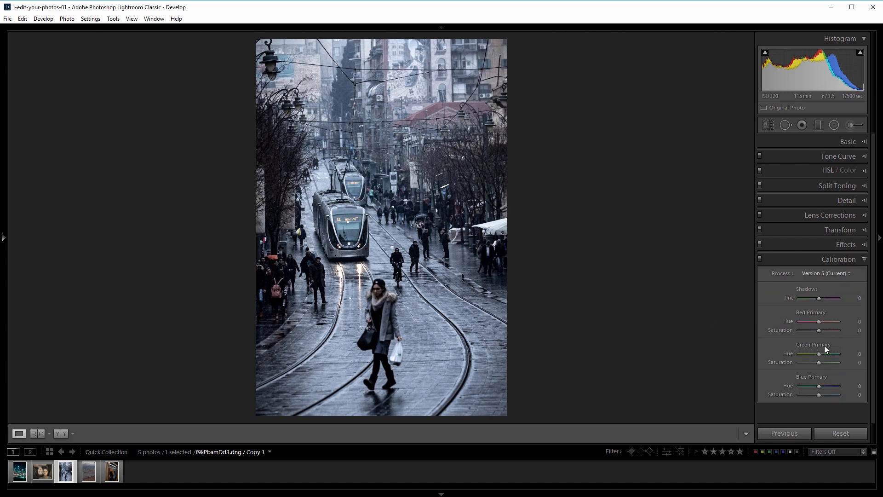
mouse_move(821, 321)
left_mouse_down()
mouse_move(802, 322)
mouse_move(856, 321)
mouse_move(829, 327)
left_mouse_up()
left_click_drag(819, 352, 787, 353)
left_click_drag(842, 352, 819, 354)
mouse_move(817, 385)
left_mouse_down()
mouse_move(800, 384)
mouse_move(838, 382)
mouse_move(810, 389)
left_mouse_up()
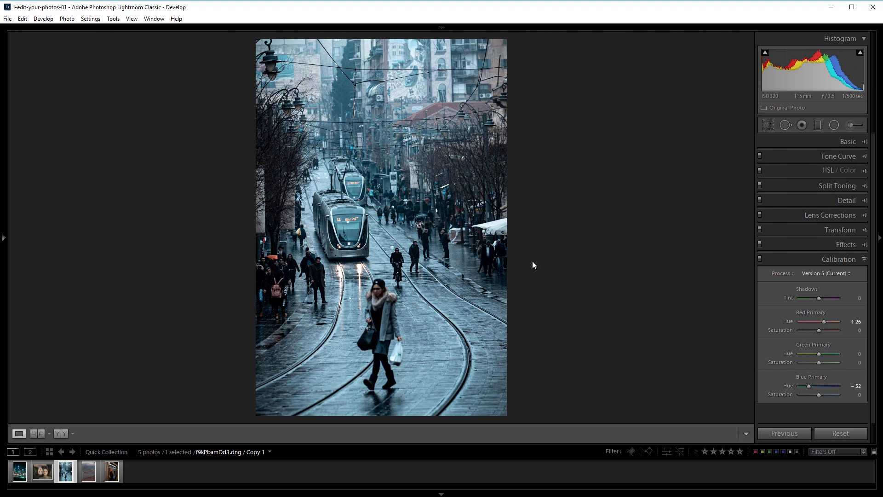
Step: Set the stormy beach photo's temperature to 5571, tint to -4 and exposure to +0.83
left_click(89, 472)
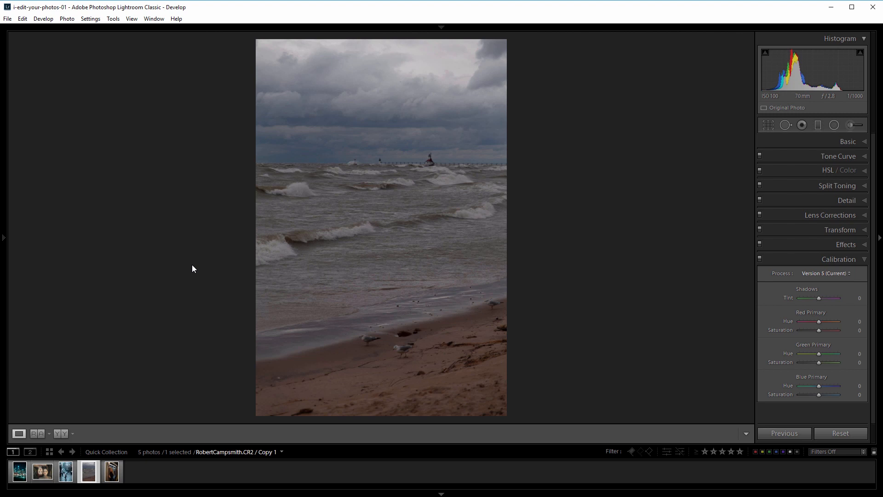
left_click(835, 137)
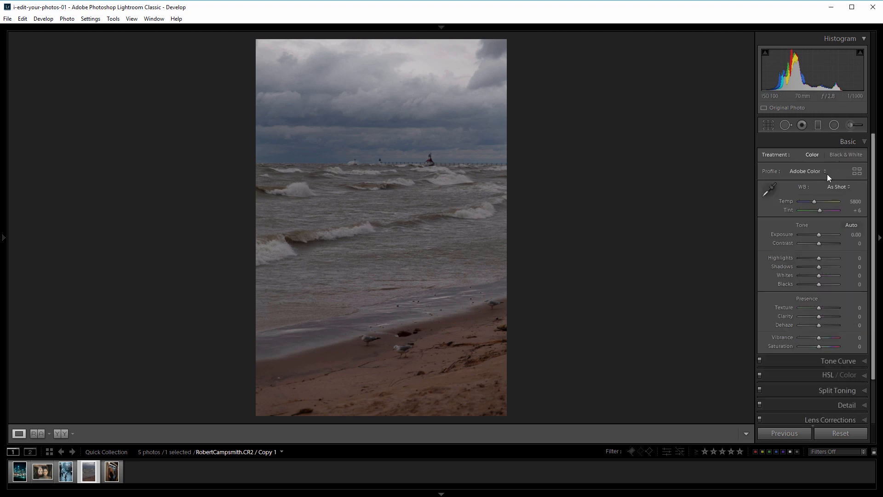
left_click_drag(813, 201, 815, 200)
double_click(819, 210)
left_click_drag(821, 234, 825, 235)
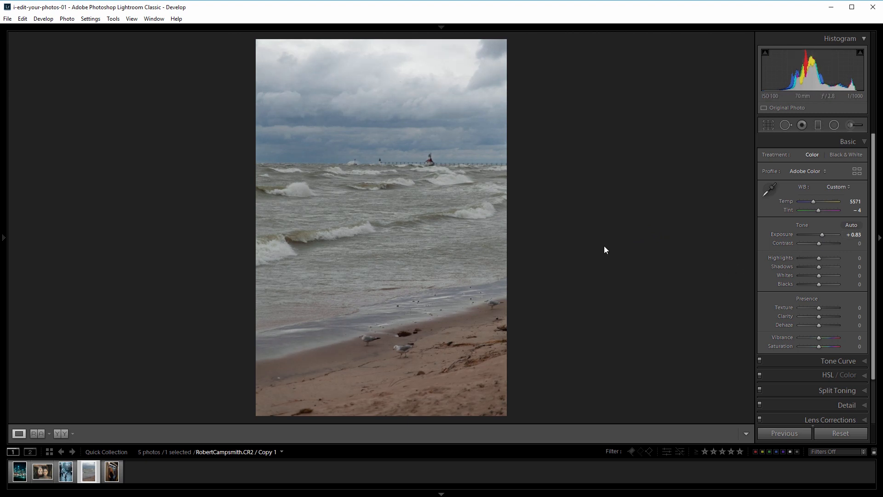
Step: Set the beach photo's highlights to -33, shadows to +26, whites to +64, blacks to -48, clarity to +76 and dehaze to +19
left_click_drag(819, 257, 831, 275)
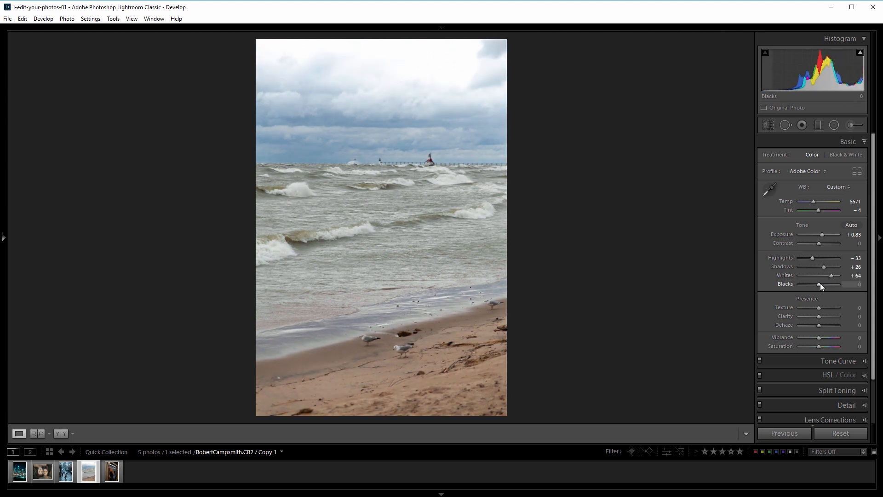
mouse_move(820, 284)
left_mouse_down()
mouse_move(803, 283)
mouse_move(812, 287)
left_mouse_up()
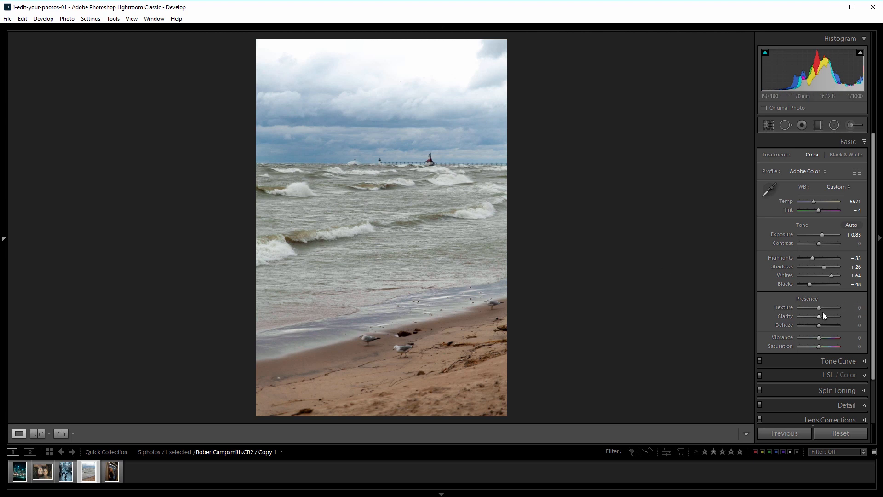
left_click_drag(819, 319, 832, 318)
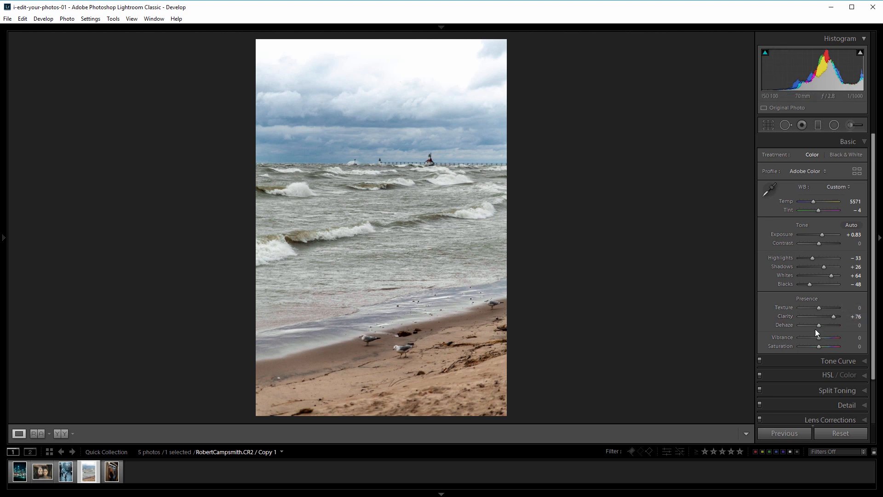
left_click_drag(819, 325, 823, 326)
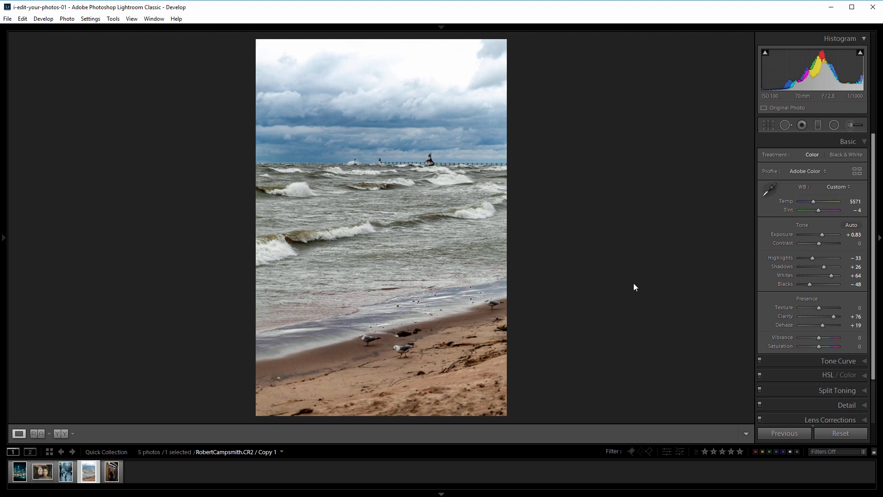
Step: Lower the beach photo's saturation to -50 and add a post-crop vignette with amount -24, midpoint 26 and feather 100
left_click_drag(819, 347, 809, 349)
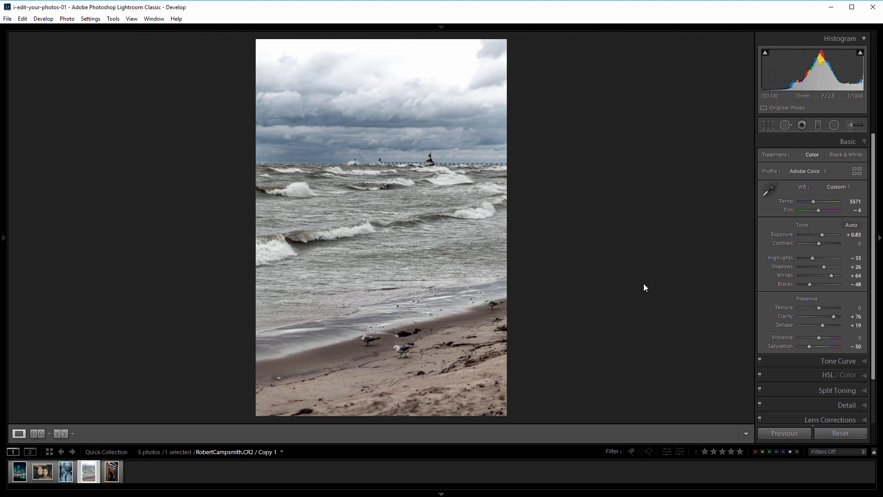
scroll(828, 354, "down", 3)
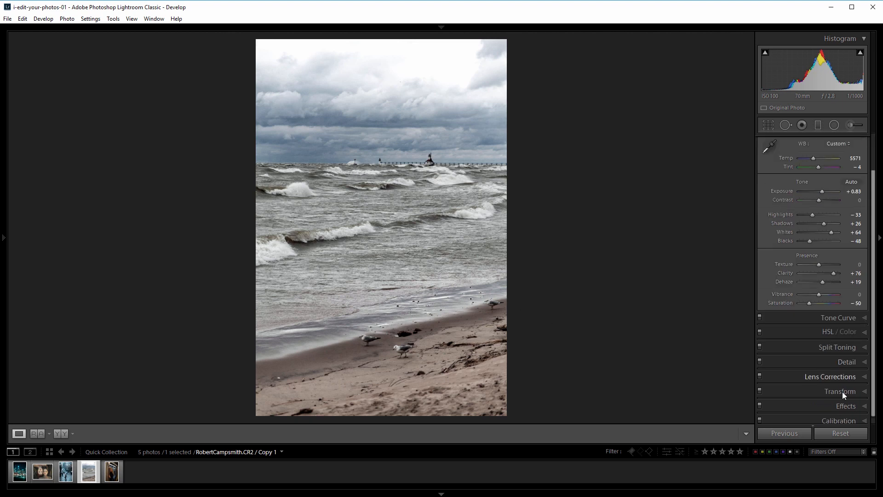
left_click(843, 407)
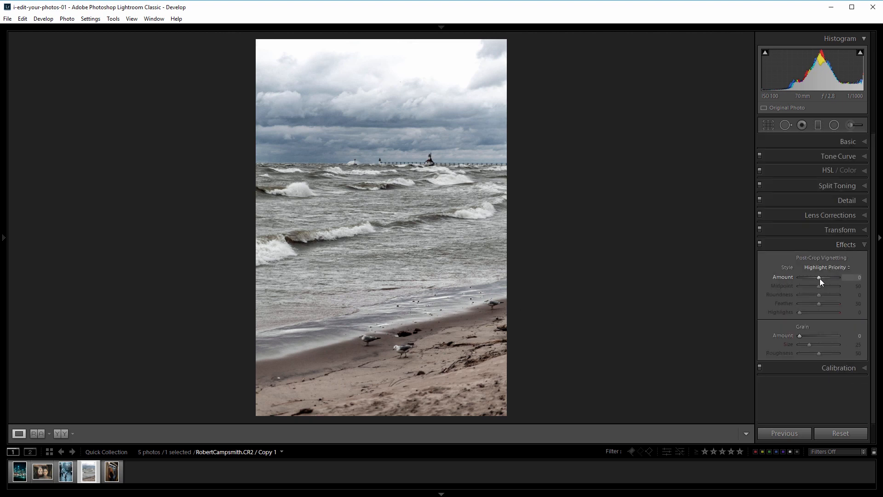
left_click_drag(820, 278, 815, 278)
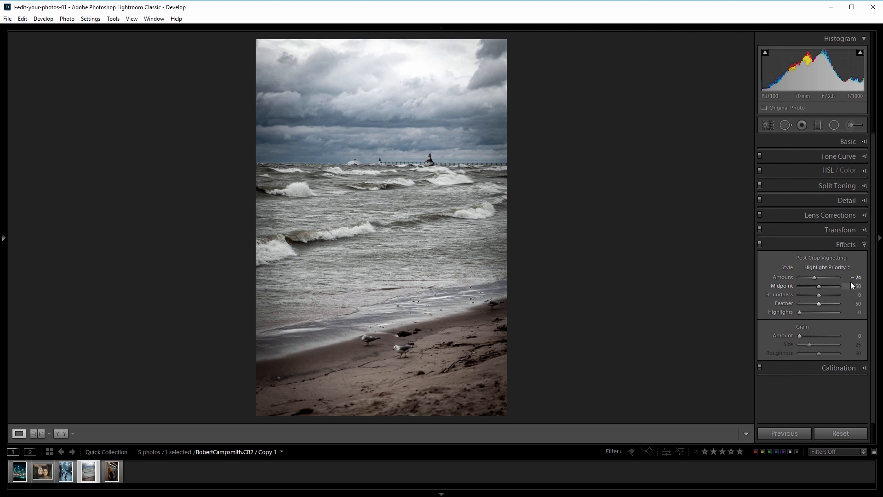
left_click_drag(818, 302, 845, 304)
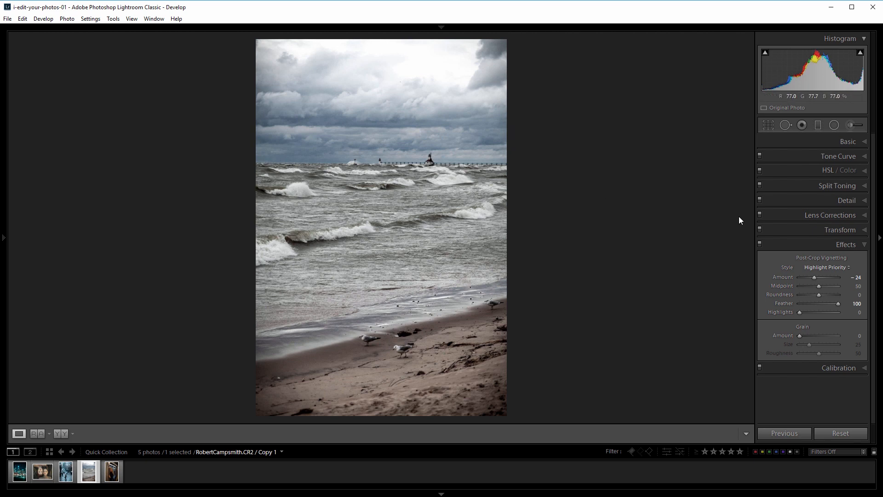
left_click_drag(820, 285, 810, 287)
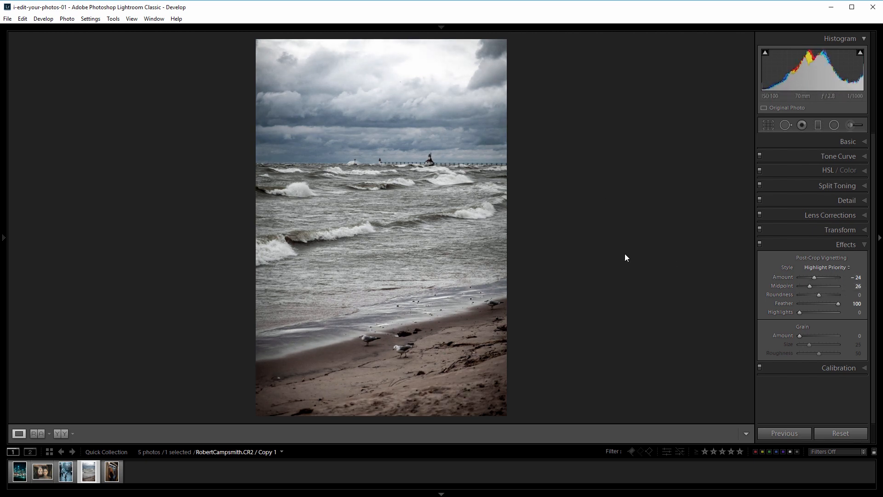
Step: Calibrate the beach photo's colours with a red primary hue of +31, green primary hue of -5 and blue primary hue of -24
left_click(837, 368)
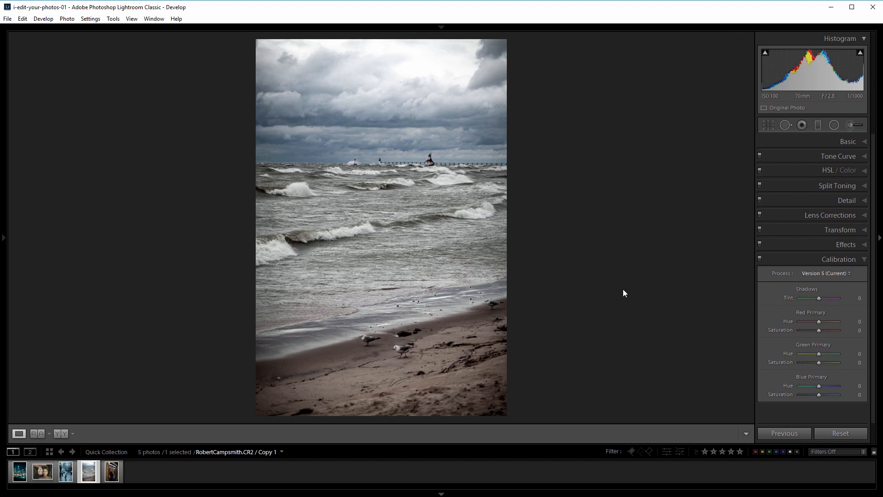
left_click_drag(841, 324, 788, 322)
left_click_drag(788, 322, 822, 324)
mouse_move(819, 353)
left_mouse_down()
mouse_move(842, 348)
mouse_move(820, 355)
left_mouse_up()
left_click_drag(819, 386, 851, 385)
left_click_drag(809, 386, 799, 386)
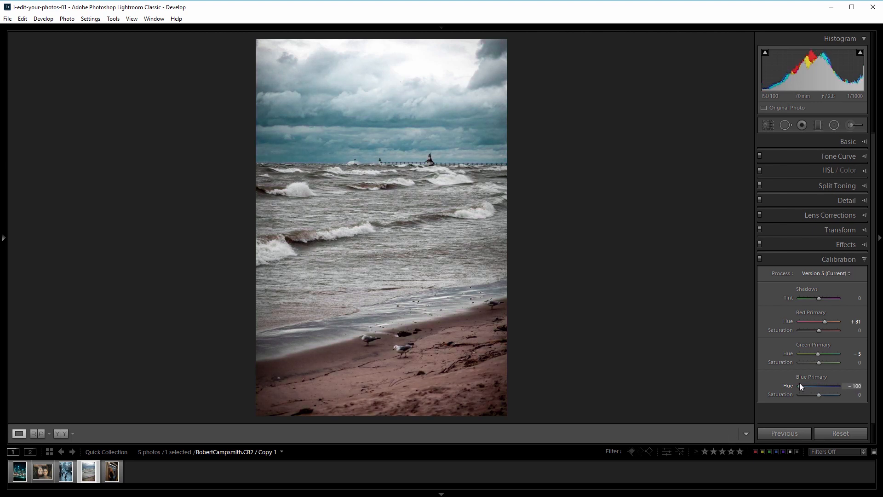
left_click_drag(801, 387, 817, 386)
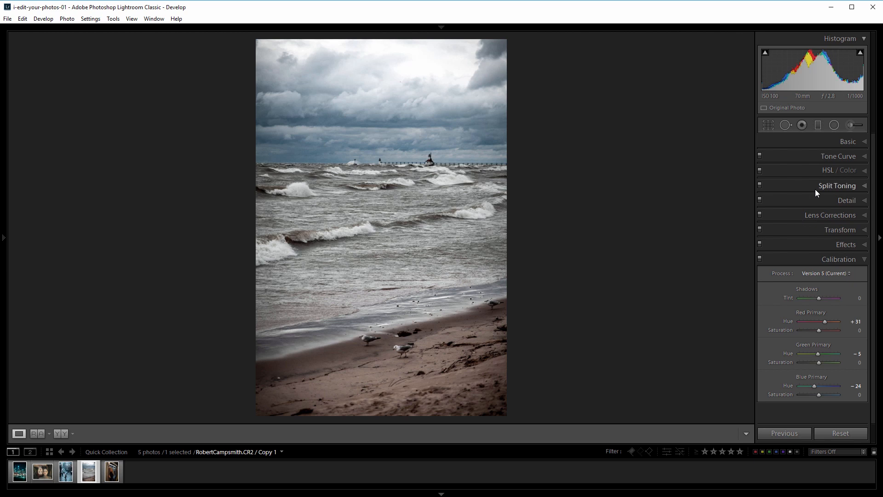
Step: Shift the beach photo's orange and blue hues slightly down and raise the saturation of both colours
left_click(829, 171)
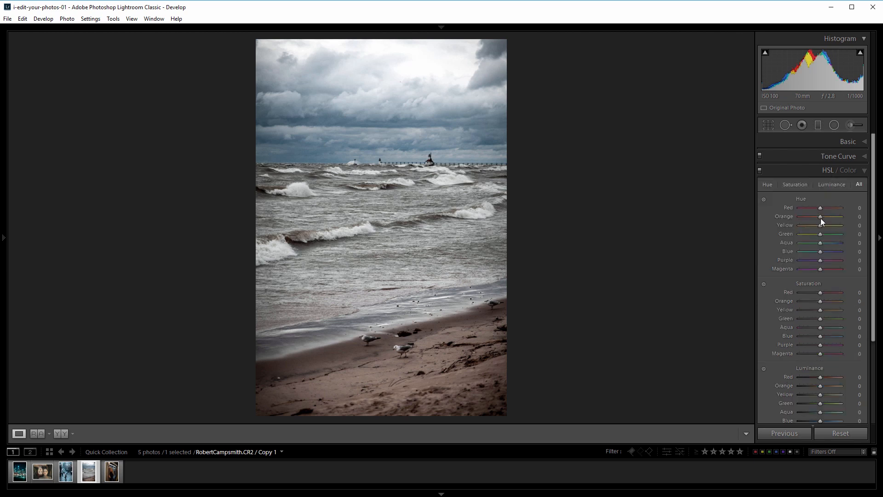
left_click_drag(821, 217, 808, 218)
left_click_drag(810, 218, 818, 217)
mouse_move(821, 251)
left_mouse_down()
mouse_move(810, 252)
mouse_move(819, 252)
left_mouse_up()
left_click_drag(820, 302, 833, 302)
left_click_drag(821, 335, 827, 335)
left_click(833, 170)
Step: Split-tone the beach photo with highlights at hue 51, saturation 11, shadows at hue 197, saturation 21, and balance +52
left_click(837, 185)
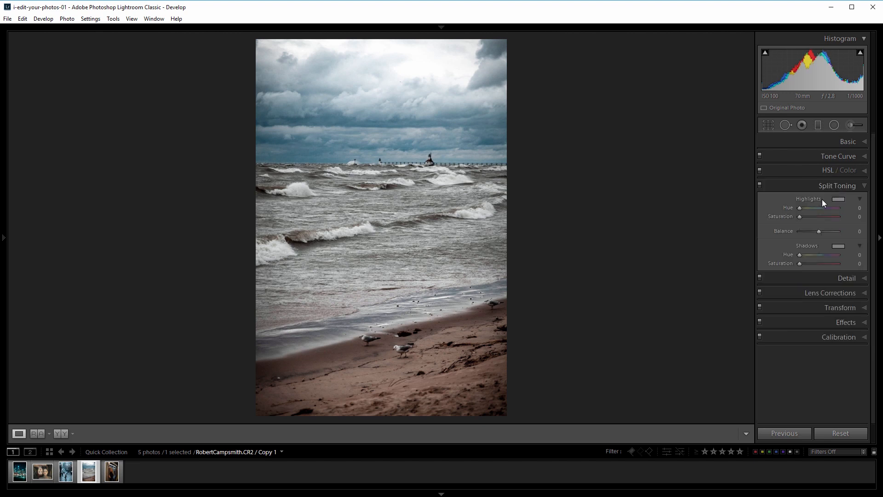
left_click_drag(801, 206, 806, 209)
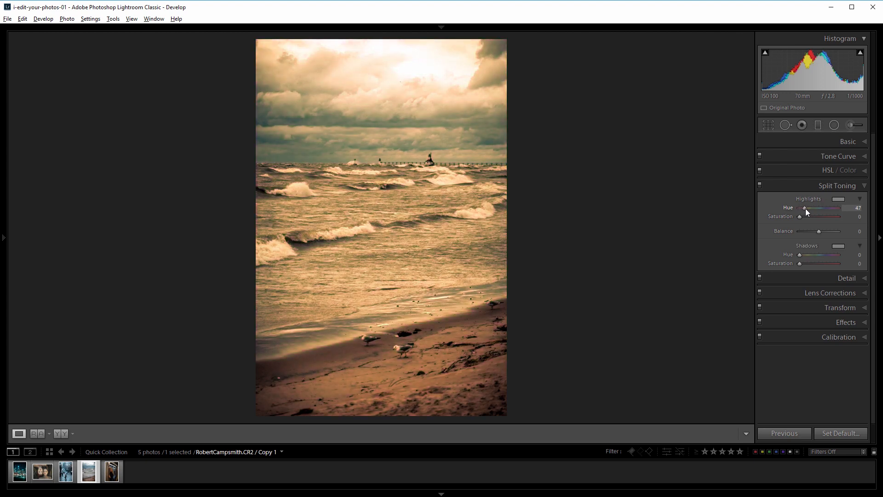
left_click_drag(811, 213, 807, 217)
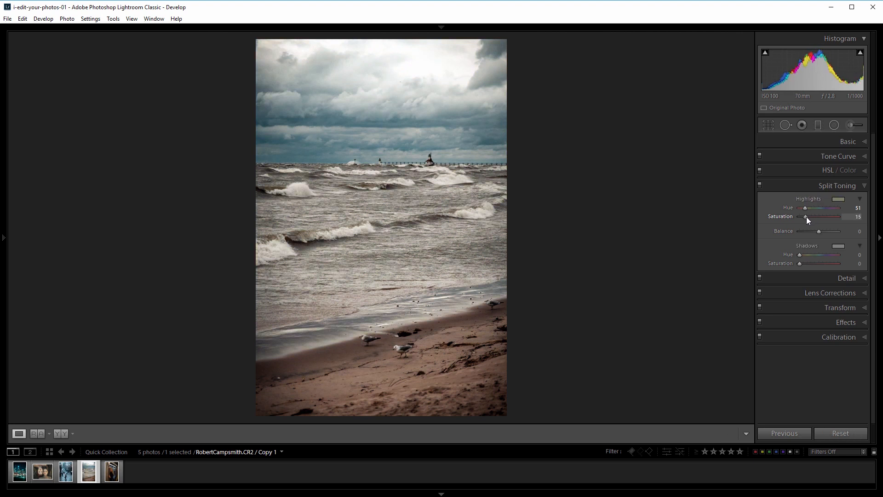
left_click_drag(806, 217, 804, 217)
mouse_move(799, 255)
left_mouse_down()
mouse_move(823, 257)
mouse_move(808, 263)
left_mouse_up()
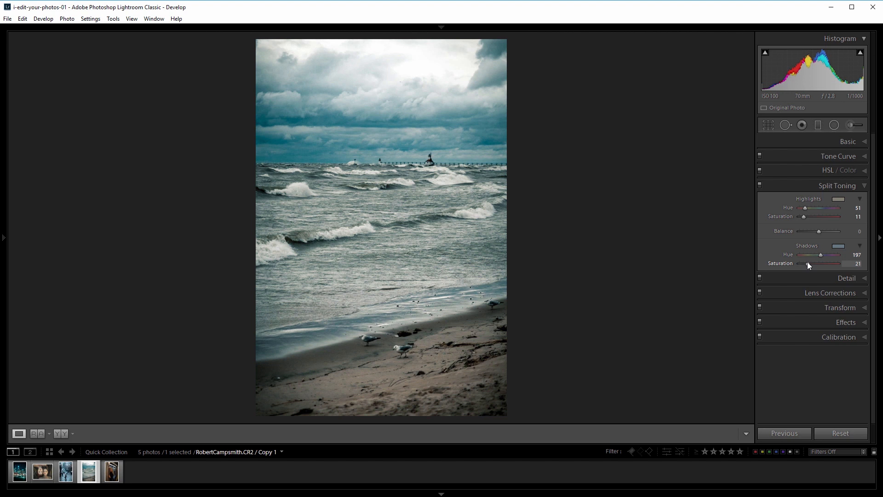
mouse_move(819, 233)
left_mouse_down()
mouse_move(835, 233)
mouse_move(810, 240)
mouse_move(828, 239)
left_mouse_up()
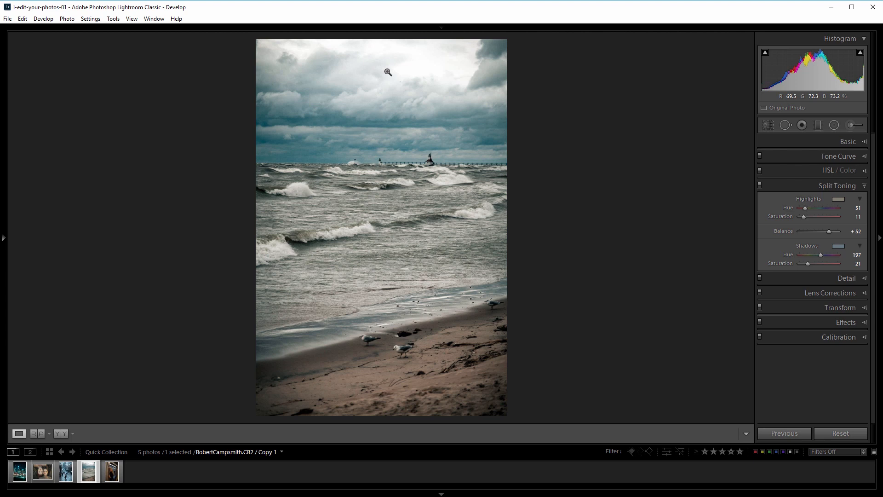
Step: Add a graduated filter over the beach photo's sky with exposure -0.35, temperature -9, dehaze 22 and slightly reduced saturation
left_click(818, 125)
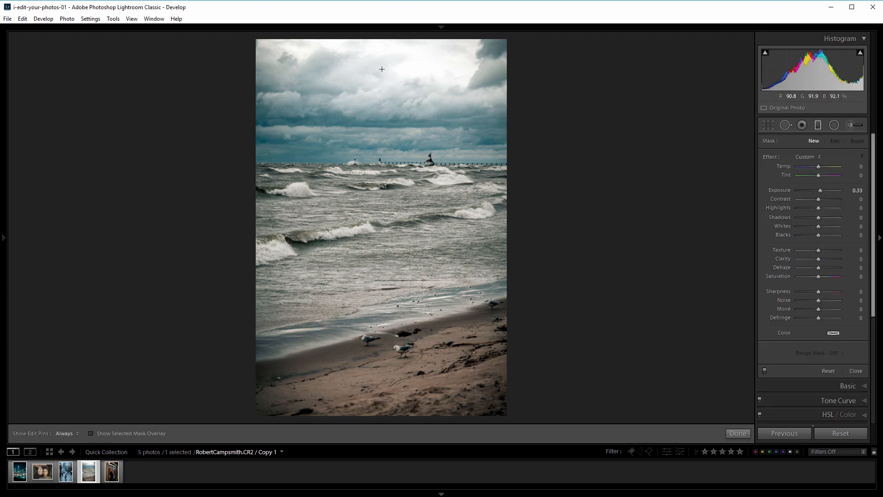
left_click_drag(382, 69, 410, 162)
left_click_drag(821, 189, 817, 190)
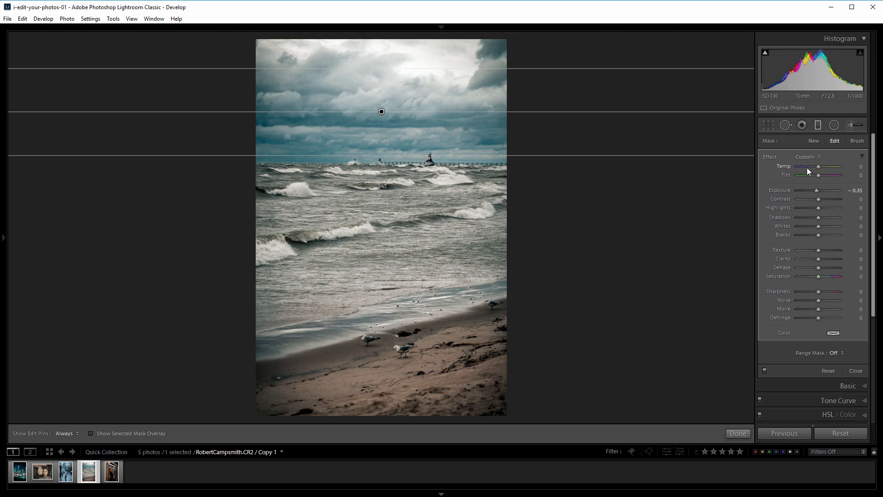
left_click_drag(819, 168, 818, 168)
mouse_move(819, 269)
left_mouse_down()
mouse_move(832, 272)
mouse_move(824, 272)
left_mouse_up()
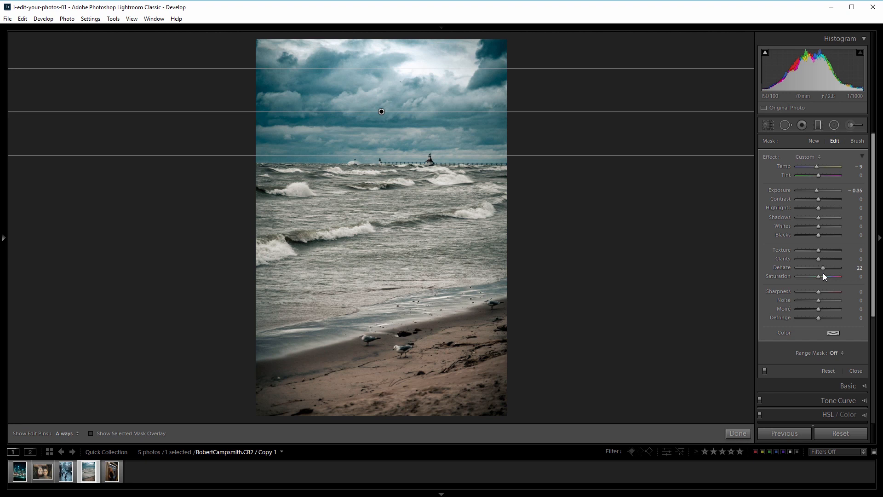
left_click_drag(819, 278, 817, 277)
left_click(816, 128)
key("m")
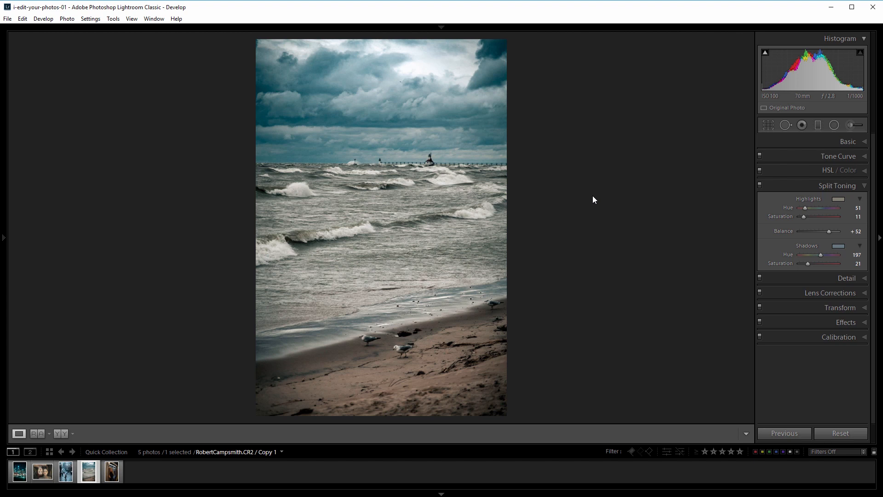
Step: Switch to the subway portrait of the blonde woman and crop it slightly tighter
key("Right")
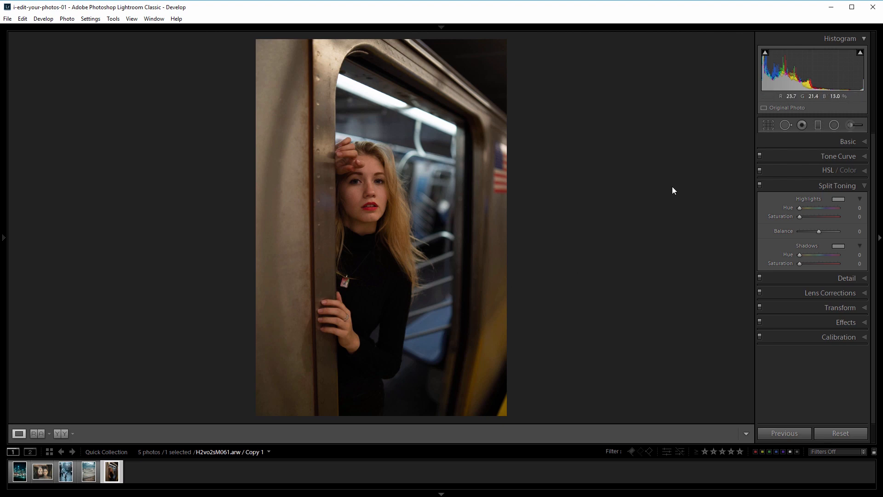
left_click(768, 124)
left_click_drag(254, 40, 268, 44)
left_click(768, 124)
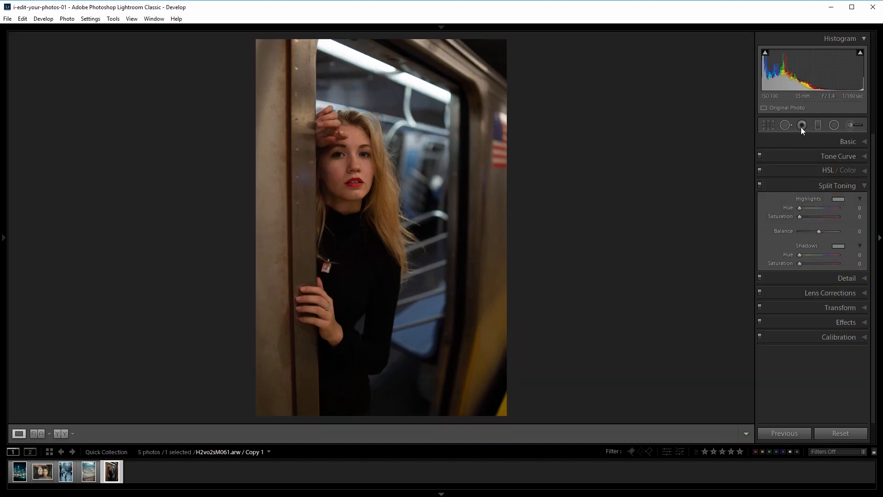
Step: Cool the subway portrait's white balance to a temperature of 2595 and a tint of -11
left_click(822, 142)
left_click_drag(805, 202, 801, 202)
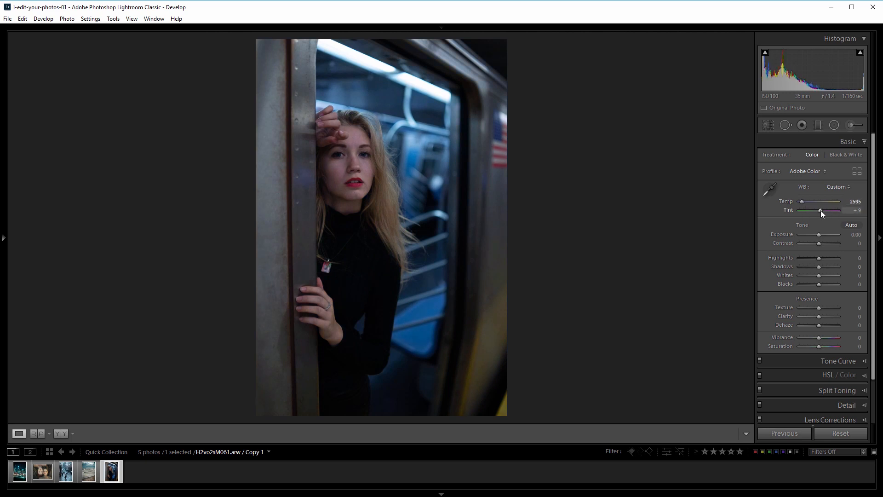
left_click_drag(820, 211, 818, 211)
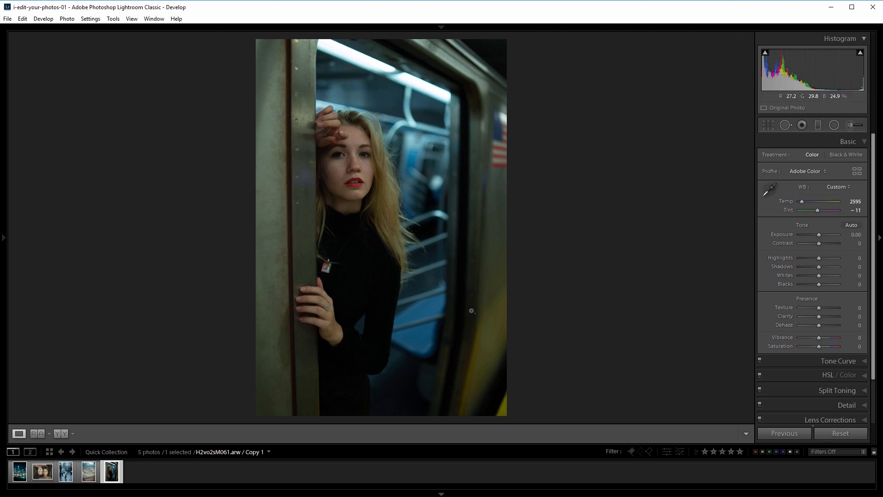
Step: Set the subway portrait's highlights to -12, shadows to +52, whites to +62 and blacks to -14
left_click_drag(817, 258, 817, 257)
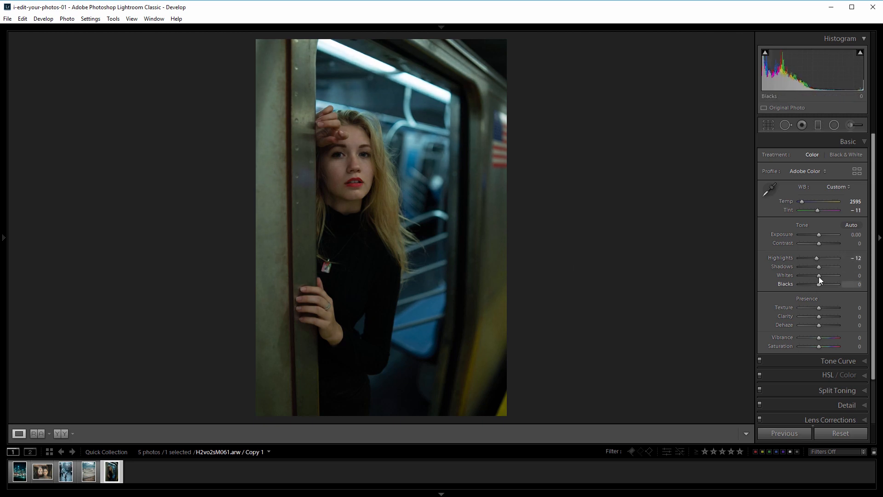
mouse_move(819, 268)
left_mouse_down()
mouse_move(837, 269)
mouse_move(831, 277)
left_mouse_up()
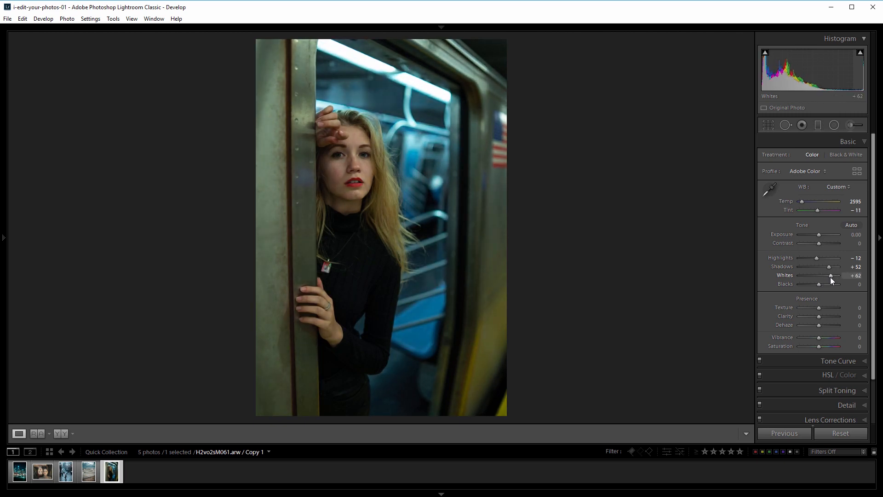
left_click_drag(818, 284, 816, 284)
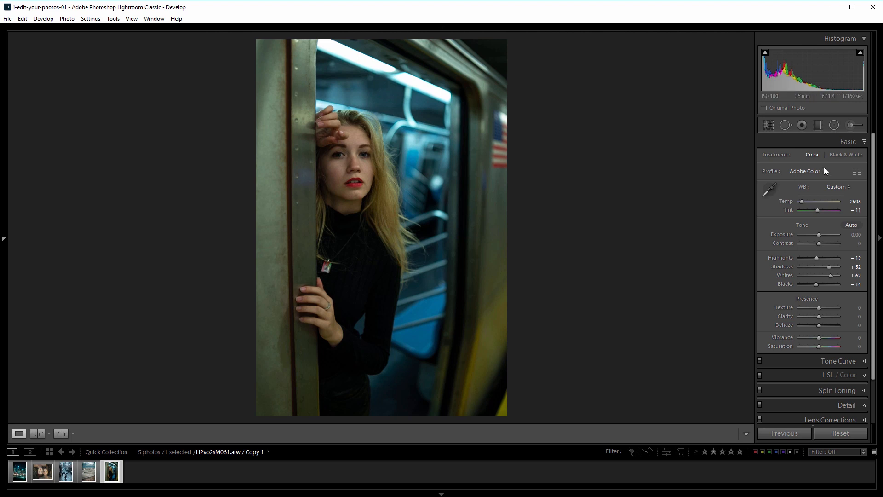
Step: Add a tall radial filter around the woman's body with exposure 0.33 and temperature 4
left_click(834, 126)
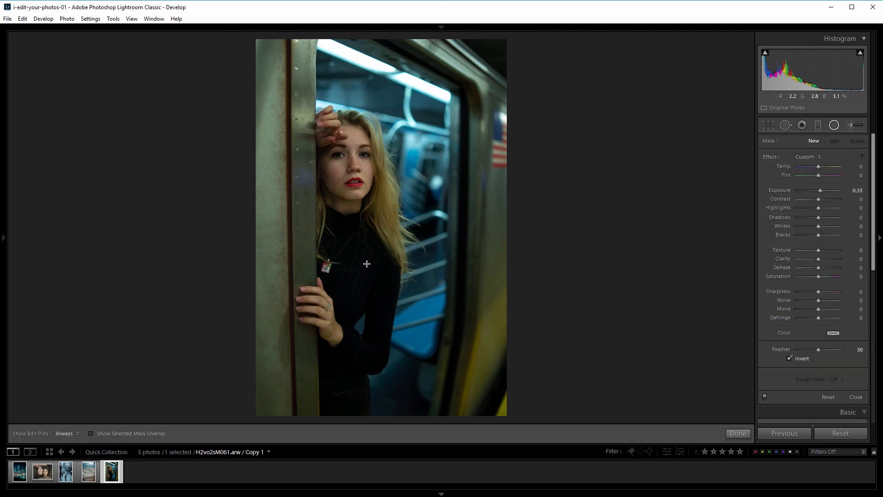
left_click_drag(344, 258, 436, 458)
left_click(857, 190)
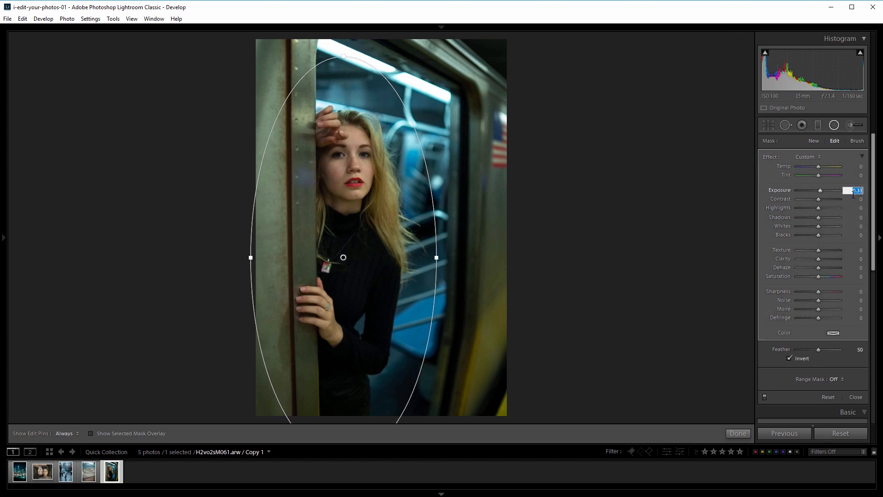
left_click(820, 167)
left_click(835, 128)
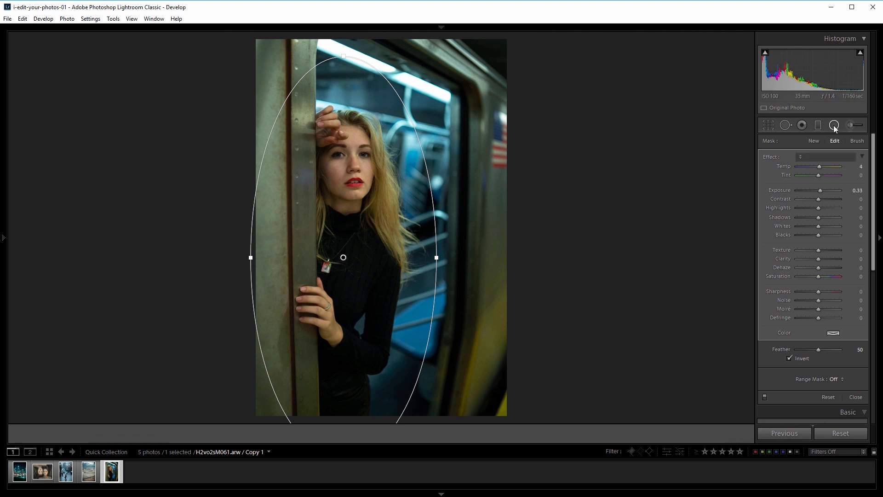
Step: Add a smaller radial filter around the woman's face with exposure 0.33
left_click(834, 126)
left_click_drag(351, 167, 386, 220)
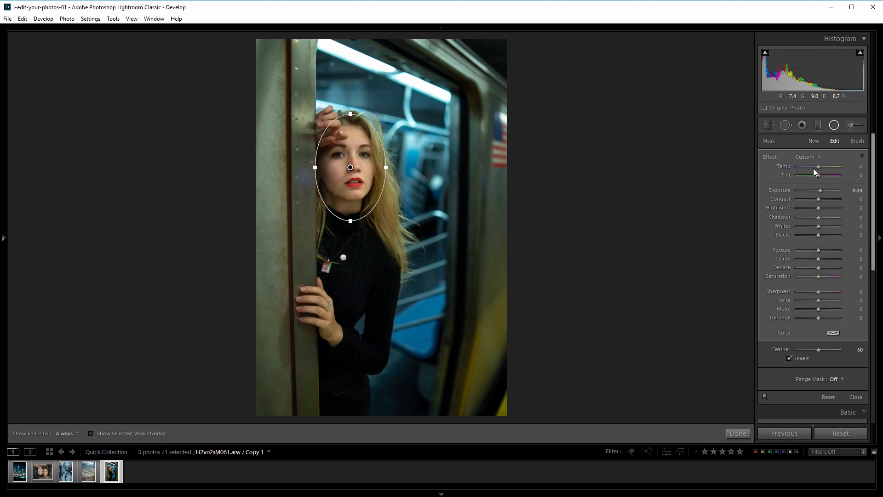
left_click(834, 125)
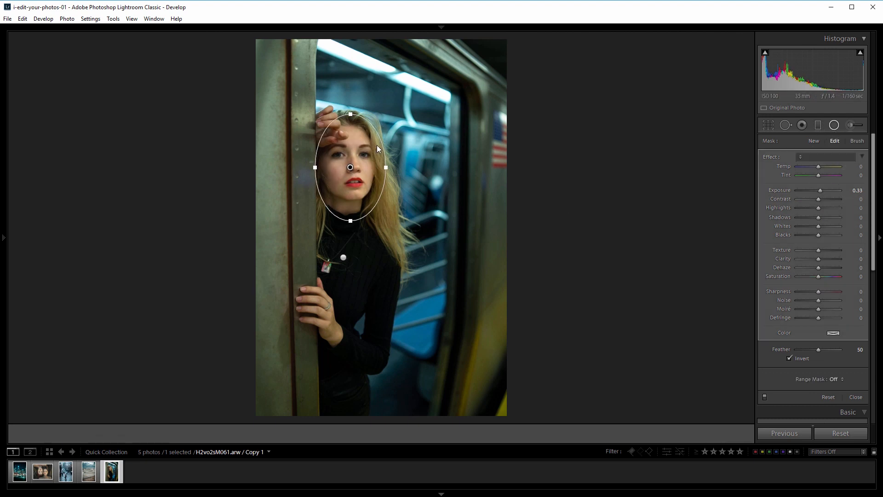
Step: Brighten both of the woman's eyes using the adjustment brush at size 5.0 with exposure 0.33
left_click(350, 154)
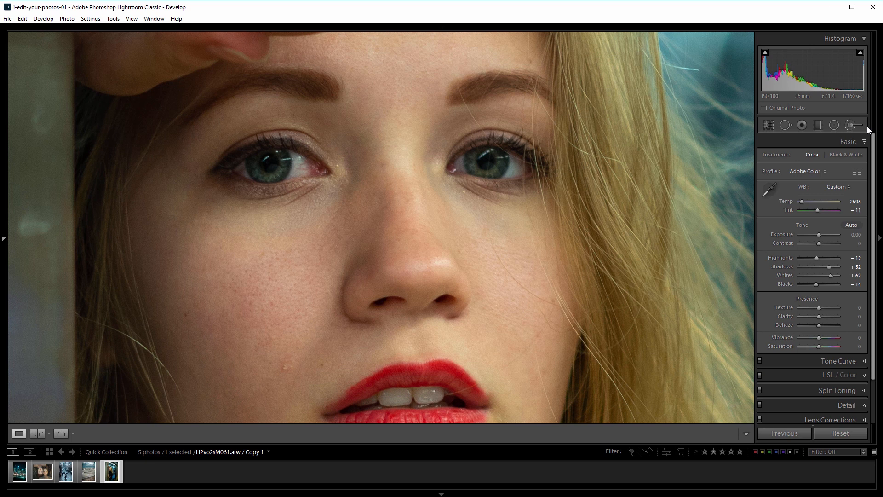
left_click(853, 125)
mouse_move(517, 162)
left_mouse_down()
mouse_move(468, 160)
mouse_move(496, 156)
left_mouse_up()
mouse_move(285, 162)
left_mouse_down()
mouse_move(259, 167)
mouse_move(294, 158)
mouse_move(271, 176)
mouse_move(260, 166)
left_mouse_up()
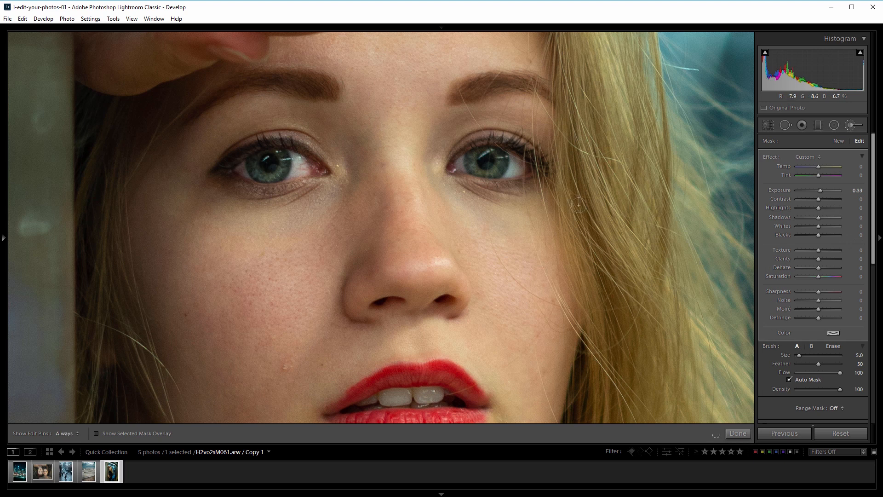
left_click(853, 125)
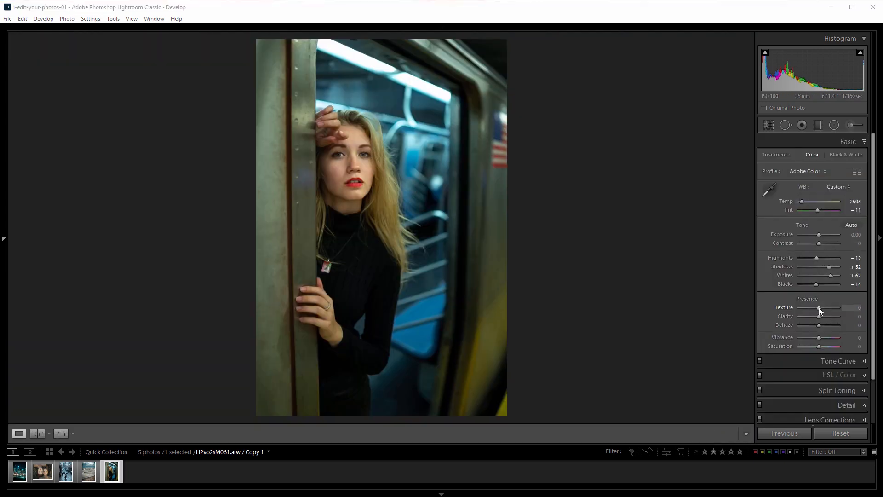
Step: Set the subway portrait's texture to +62, clarity to +14, dehaze to +7 and saturation to -26
mouse_move(819, 307)
left_mouse_down()
mouse_move(808, 307)
mouse_move(842, 309)
mouse_move(835, 311)
left_mouse_up()
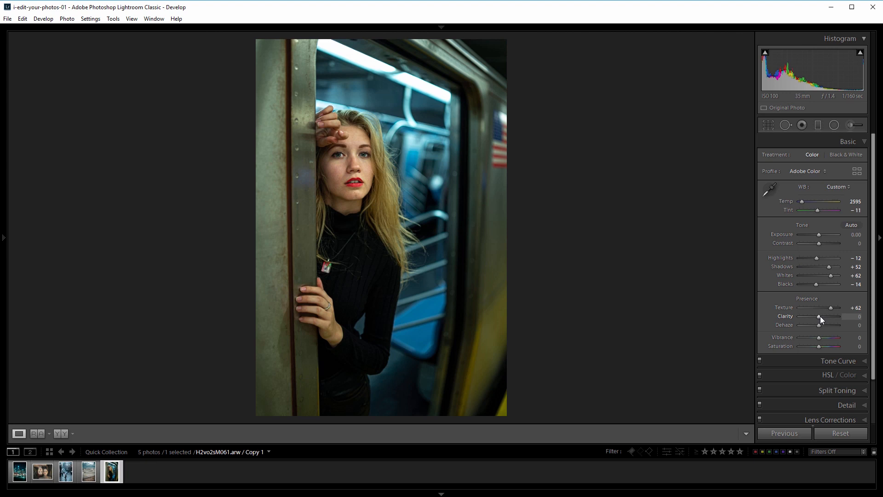
left_click_drag(821, 317, 824, 316)
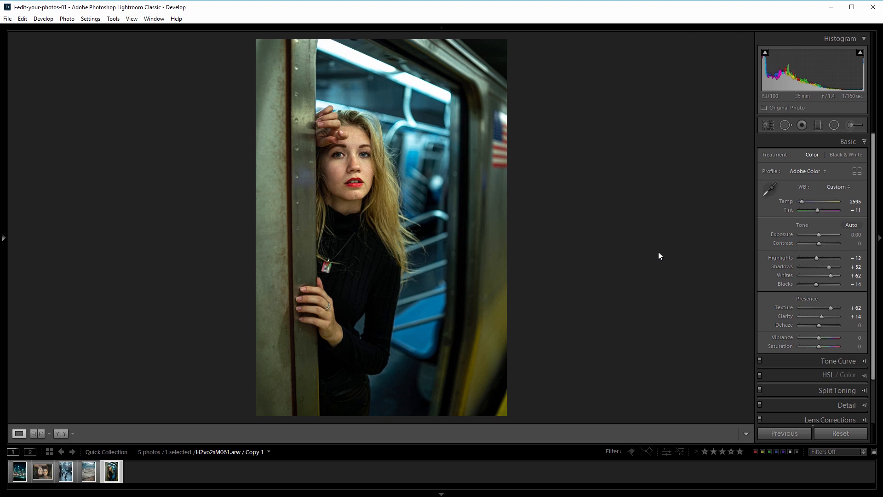
left_click(821, 325)
left_click_drag(820, 346, 816, 348)
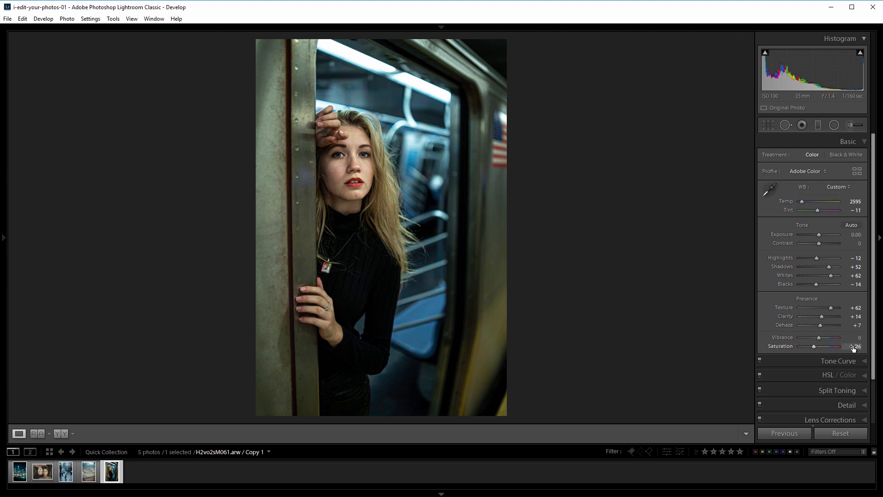
Step: Add a post-crop vignette with amount -26 and feather 79 to the subway portrait
scroll(826, 390, "down", 3)
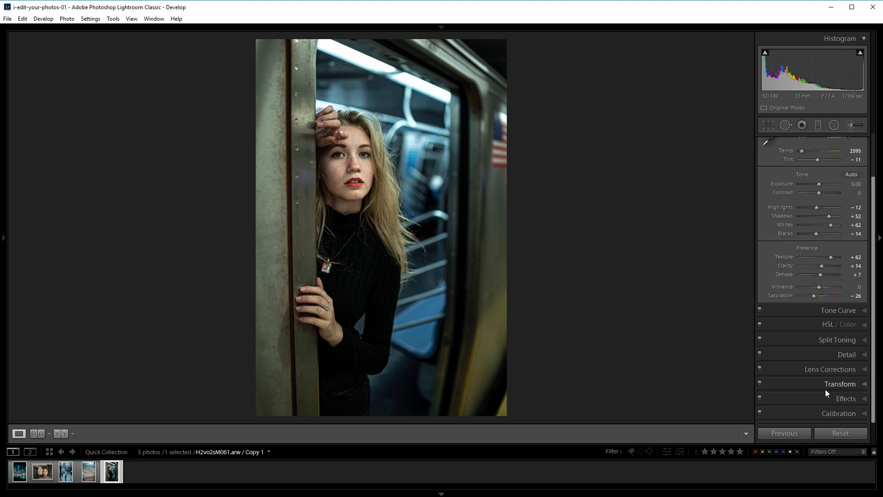
left_click(840, 401)
left_click_drag(819, 277, 815, 278)
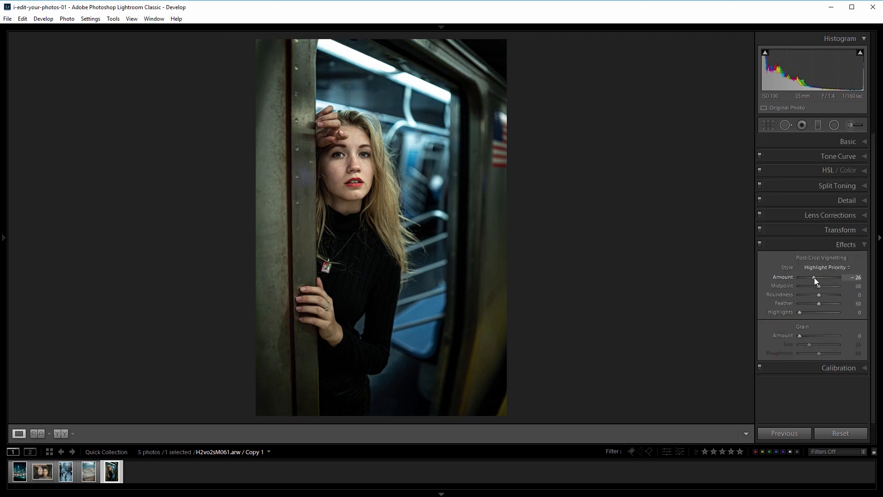
mouse_move(819, 304)
left_mouse_down()
mouse_move(842, 303)
mouse_move(831, 305)
left_mouse_up()
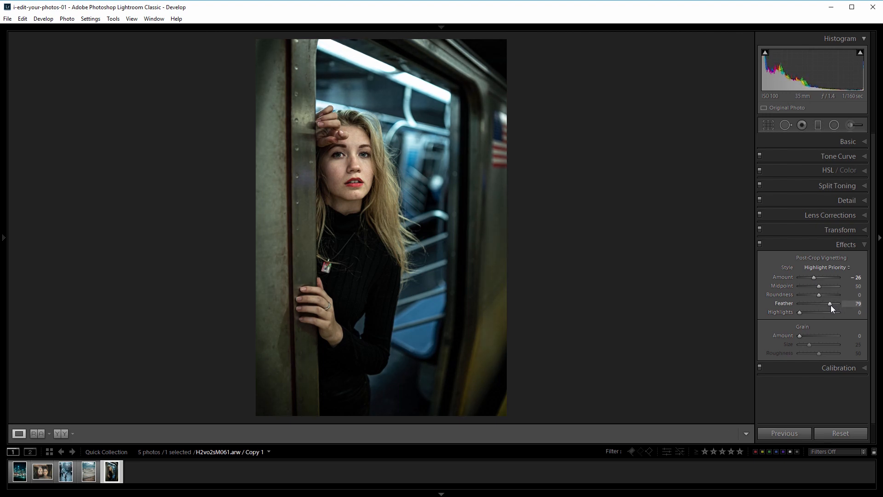
Step: Calibrate the primary hues to +21 for red, -14 for green and -26 for blue
left_click(843, 368)
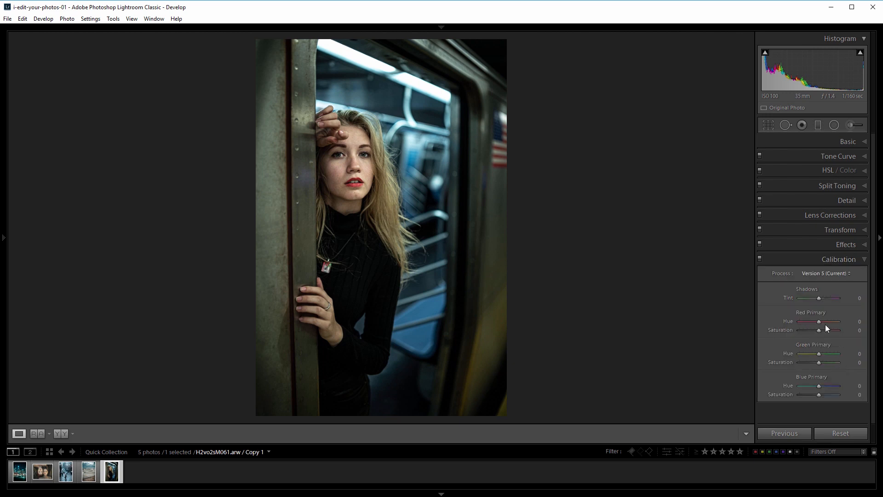
left_click_drag(835, 323, 823, 324)
left_click_drag(819, 353, 798, 357)
left_click_drag(800, 357, 818, 357)
mouse_move(819, 387)
left_mouse_down()
mouse_move(840, 387)
mouse_move(804, 387)
left_mouse_up()
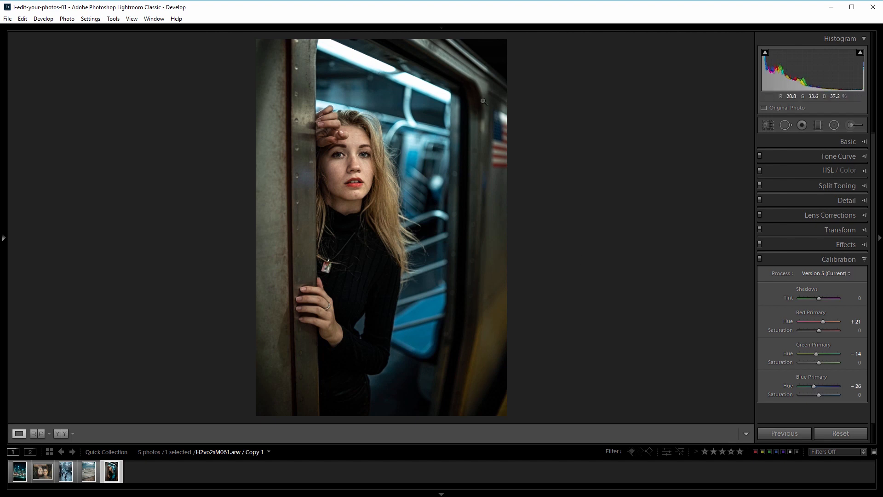
Step: Set the blue hue to -31 and the saturation of red to +33, orange to +44 and blue to +36
left_click(832, 172)
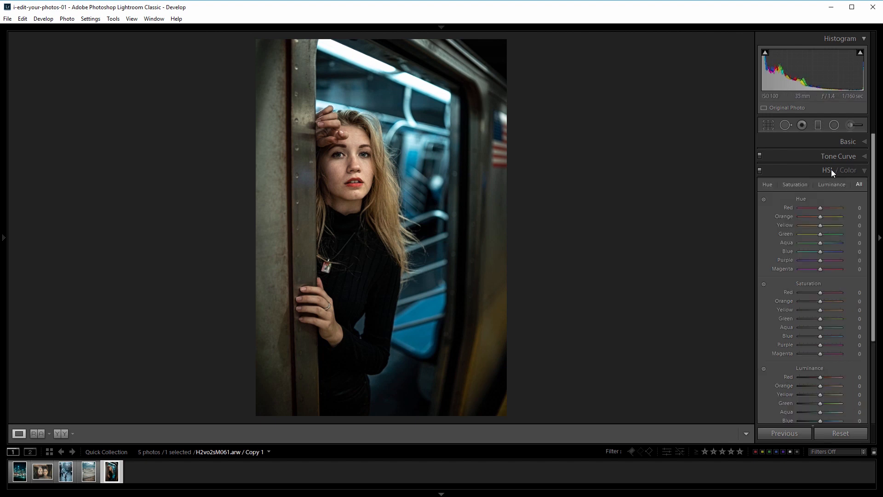
left_click_drag(821, 252, 810, 253)
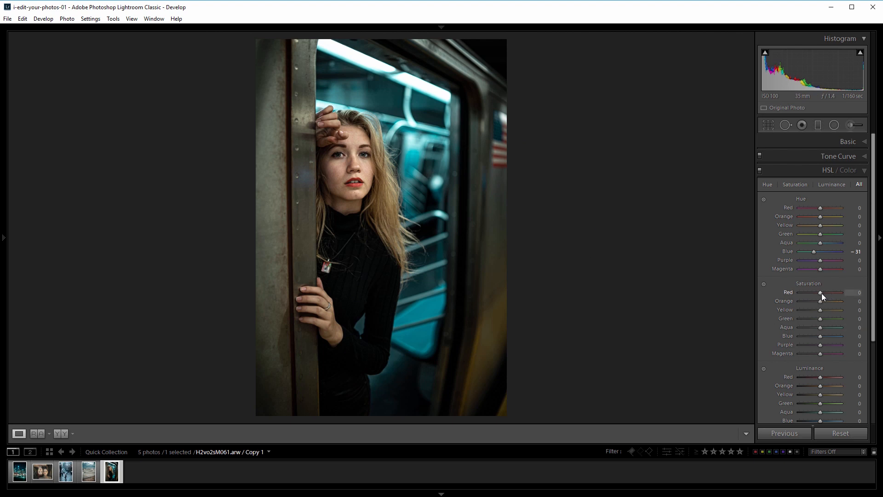
left_click_drag(821, 293, 829, 294)
left_click_drag(821, 336, 832, 336)
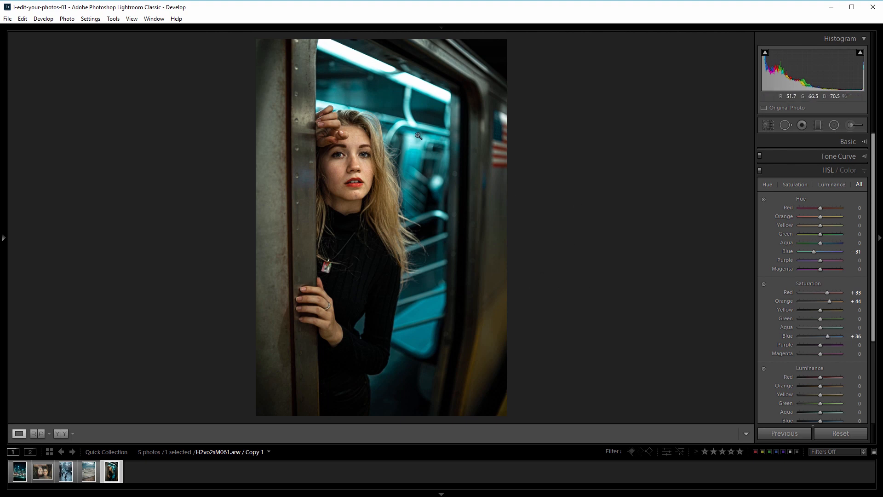
Step: Shape the RGB tone curve into a gentle S with a raised black point, lowered white point, darker shadows and brighter highlights
left_click(834, 157)
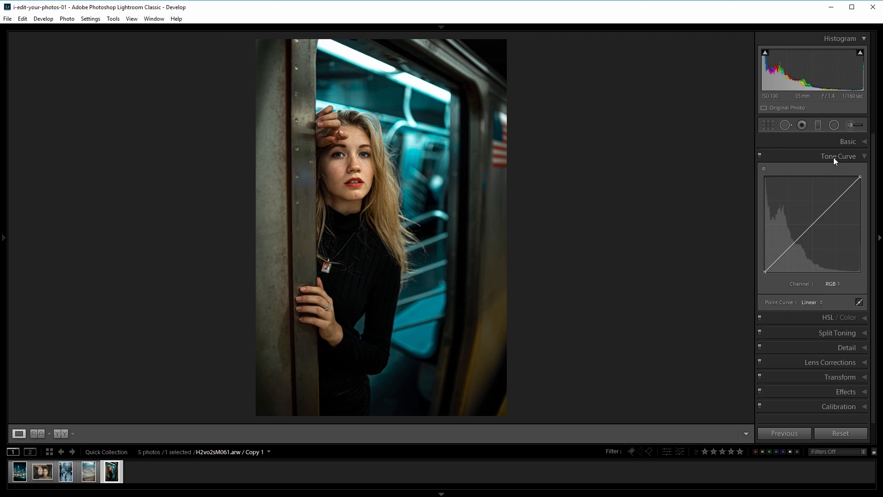
left_click_drag(764, 273, 761, 269)
left_click_drag(857, 184, 871, 186)
left_click_drag(788, 247, 788, 249)
left_click_drag(837, 203, 835, 198)
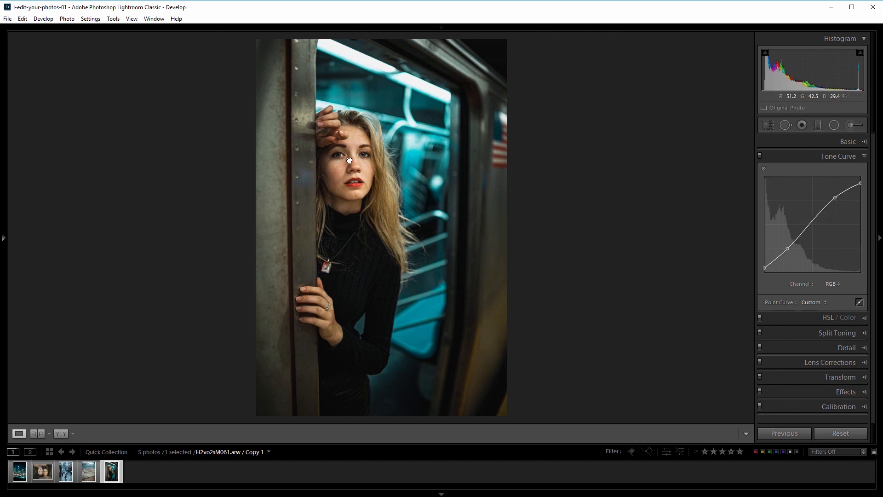